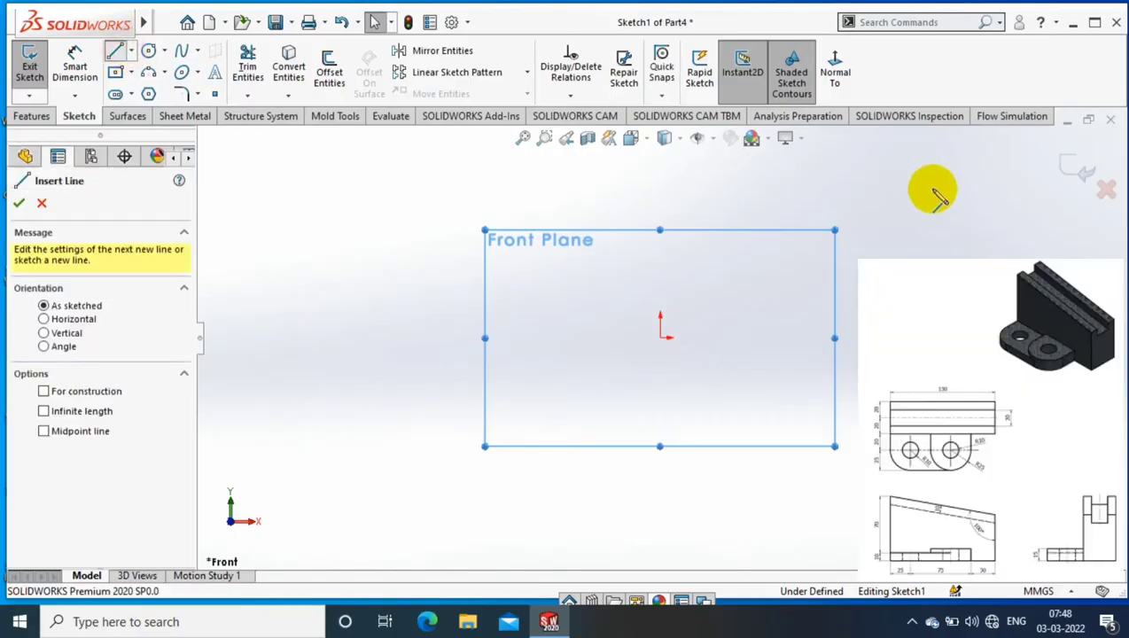
- Draw a closed four-line tapered profile on the Front Plane, starting at the origin
{"action": "scroll", "coordinate": [824, 194], "scroll_direction": "down", "scroll_amount": 3}
{"action": "left_click", "coordinate": [510, 413]}
{"action": "left_click", "coordinate": [509, 216]}
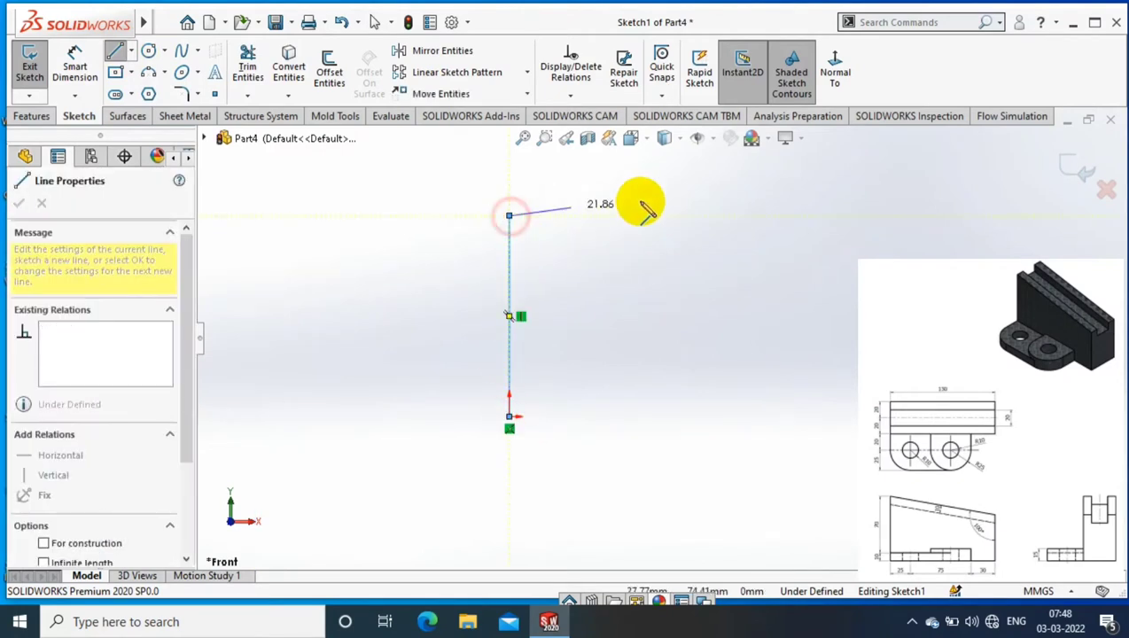
{"action": "left_click", "coordinate": [802, 278]}
{"action": "left_click", "coordinate": [802, 416]}
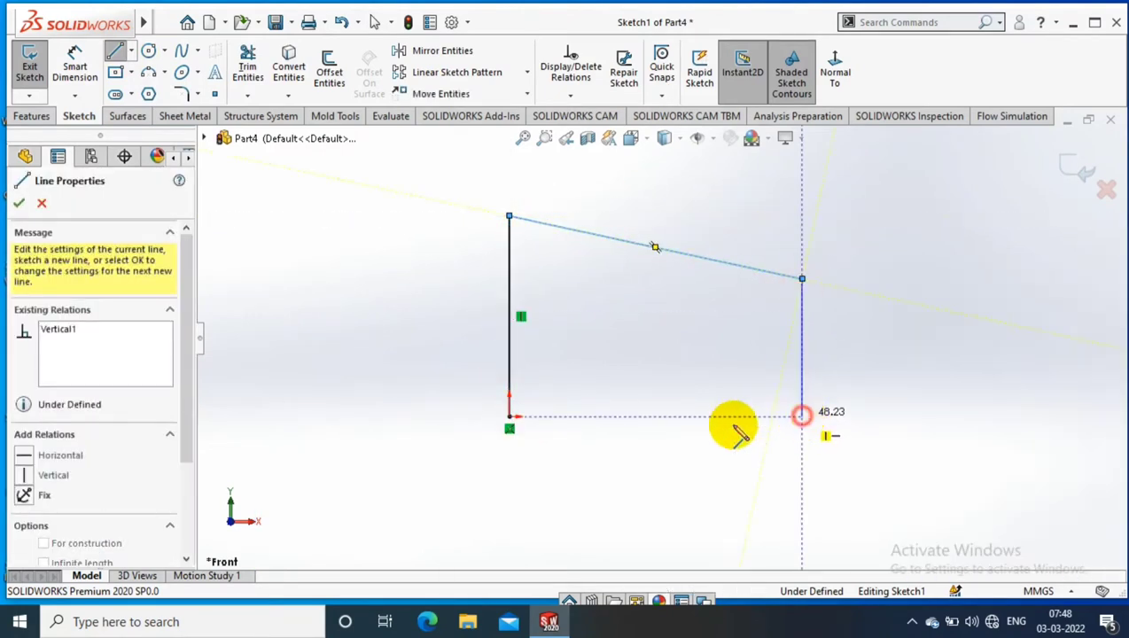
{"action": "left_click", "coordinate": [509, 415]}
{"action": "key", "text": "Escape"}
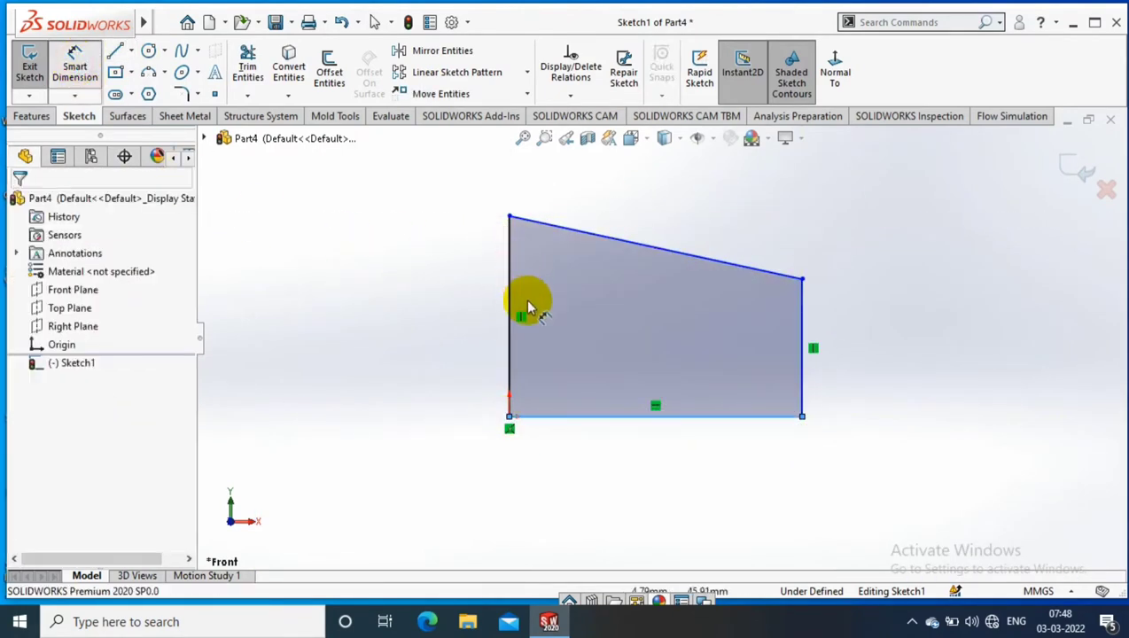
- Dimension the left vertical edge to 80 mm and the base to 130 mm
{"action": "left_click", "coordinate": [511, 295]}
{"action": "left_click", "coordinate": [442, 277]}
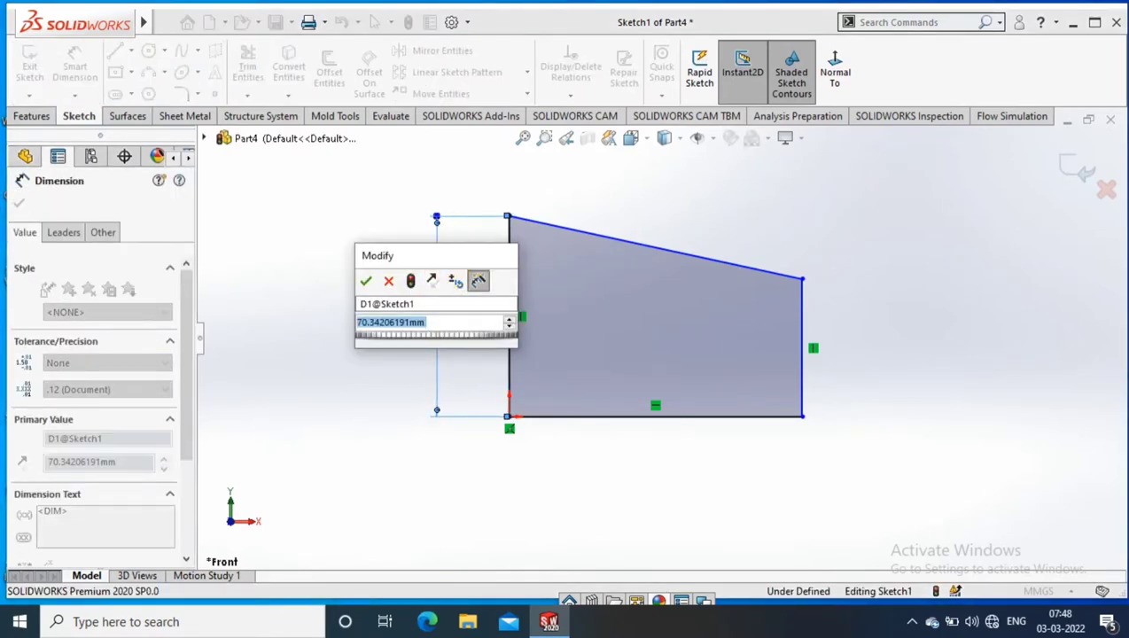
{"action": "type", "text": "80"}
{"action": "key", "text": "Return"}
{"action": "left_click", "coordinate": [722, 416]}
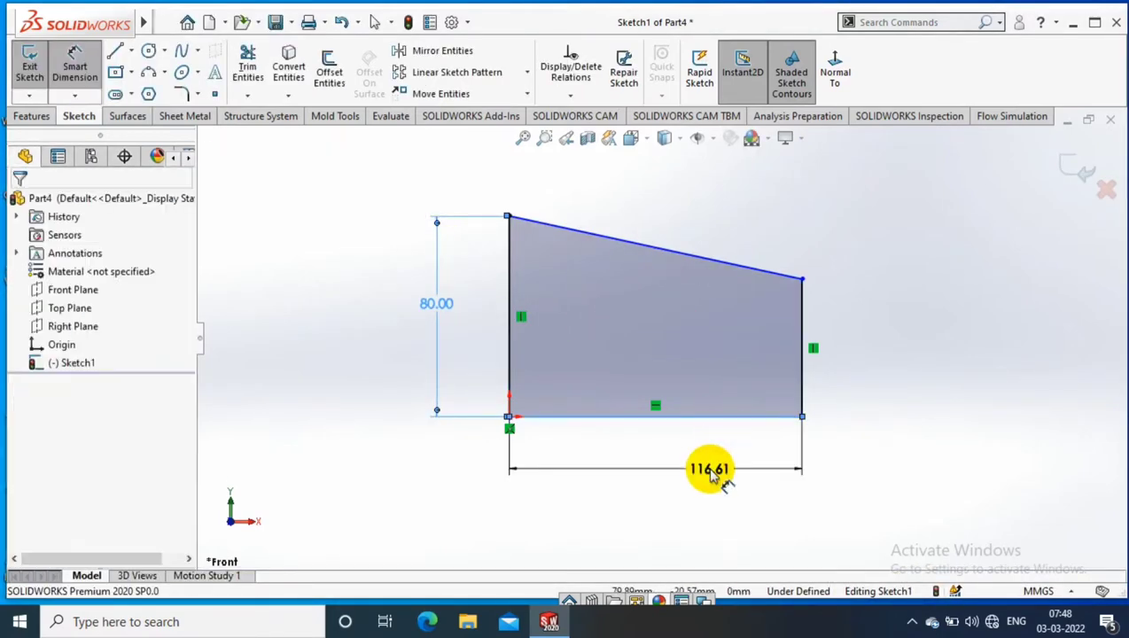
{"action": "left_click", "coordinate": [712, 472]}
{"action": "type", "text": "130"}
{"action": "key", "text": "Return"}
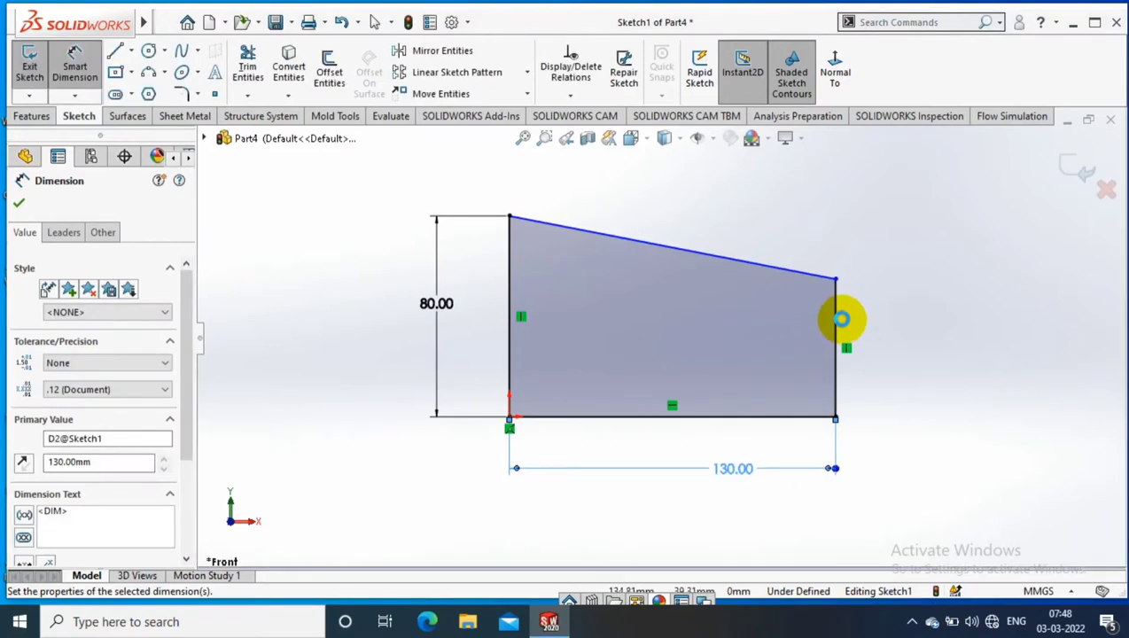
- Set the angle between the right edge and the sloped top to 100°
{"action": "left_click", "coordinate": [837, 327]}
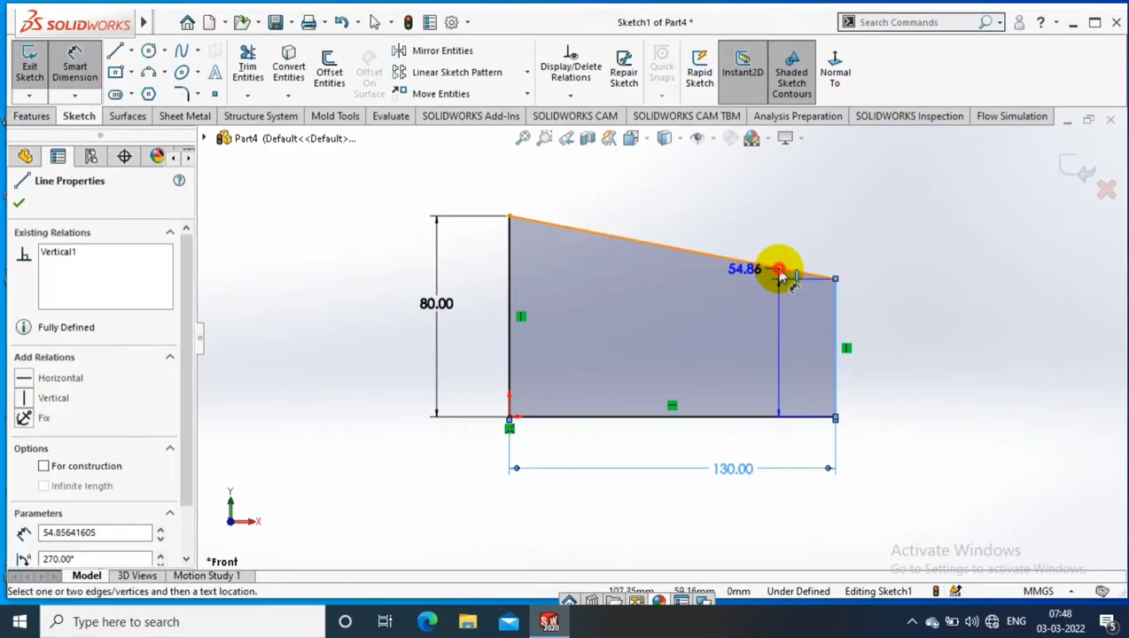
{"action": "left_click", "coordinate": [781, 269]}
{"action": "left_click", "coordinate": [795, 354]}
{"action": "type", "text": "100"}
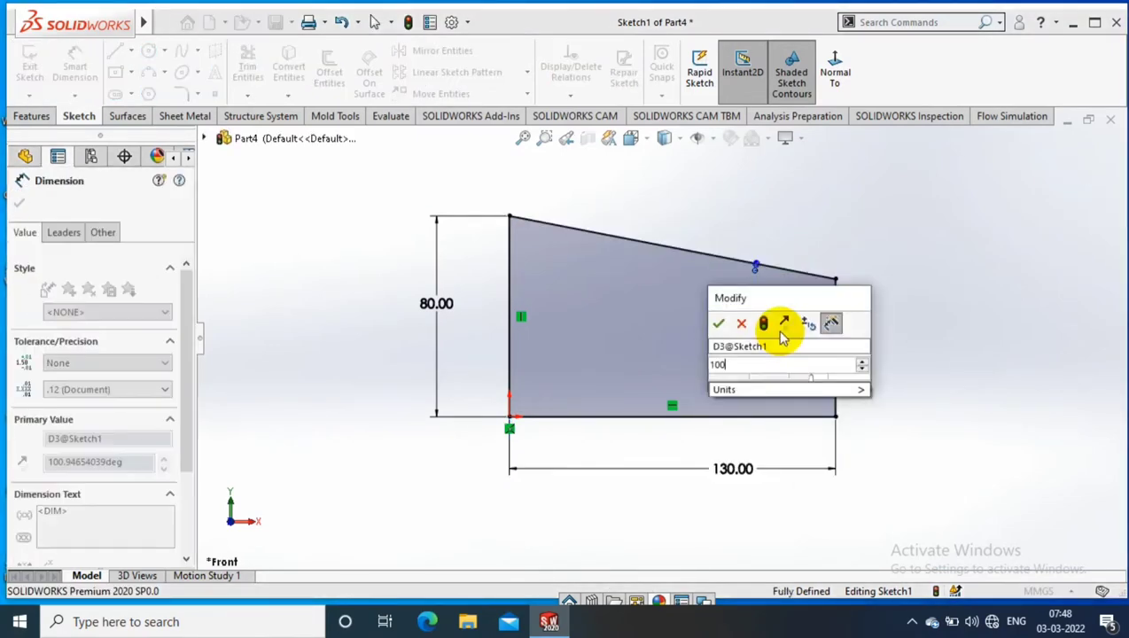
{"action": "key", "text": "Return"}
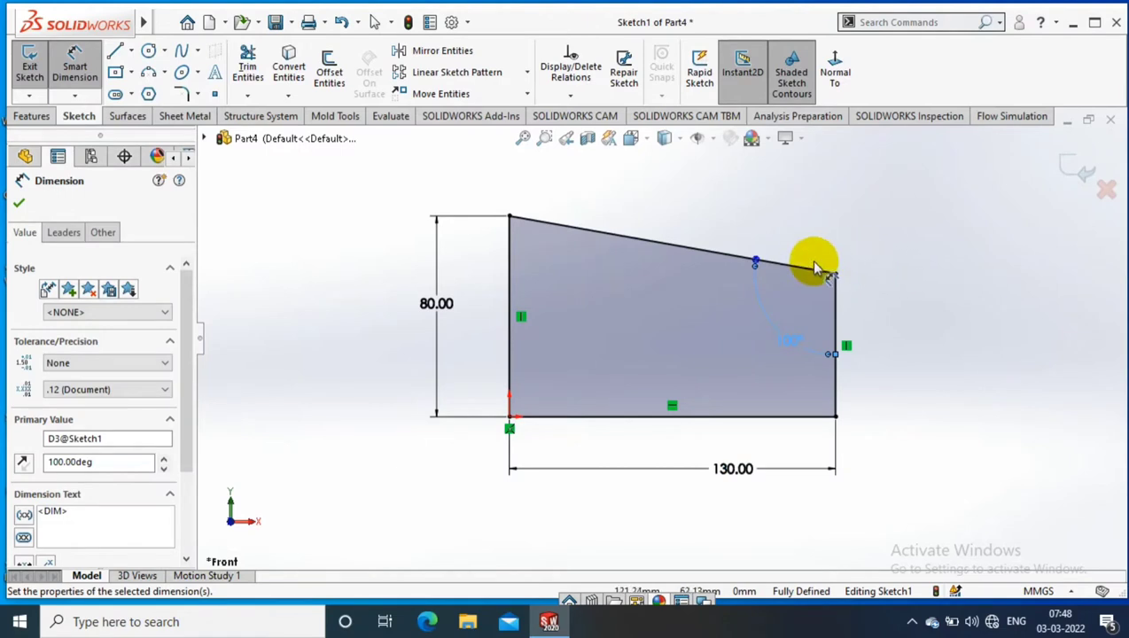
- Extrude the profile 40 mm with a Mid Plane end condition
{"action": "left_click", "coordinate": [31, 116]}
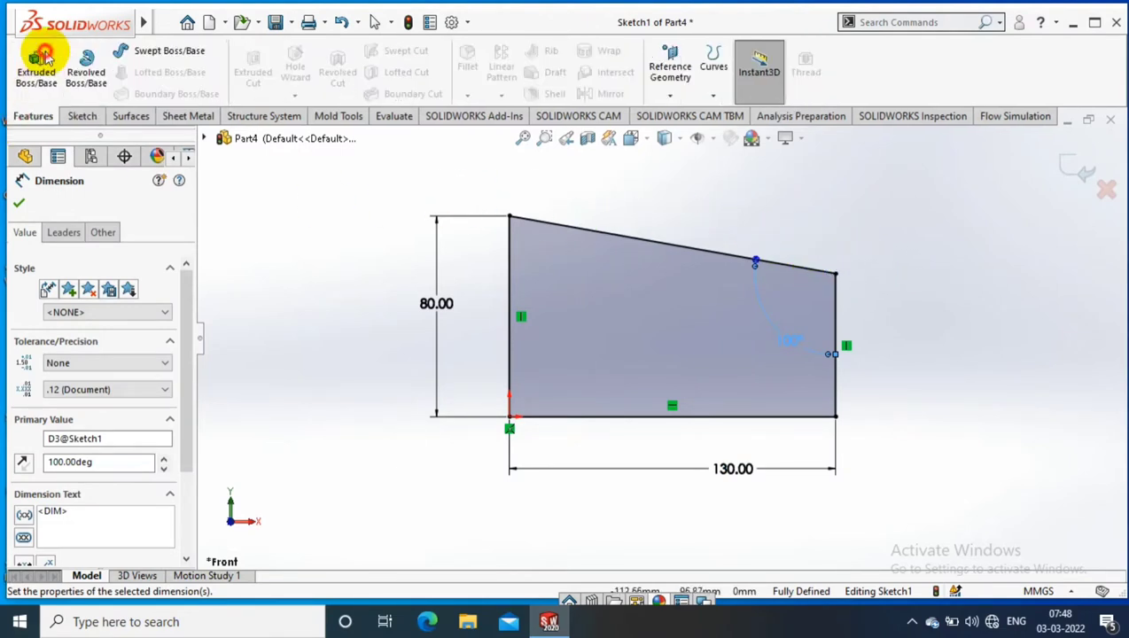
{"action": "left_click", "coordinate": [34, 62]}
{"action": "left_click", "coordinate": [148, 303]}
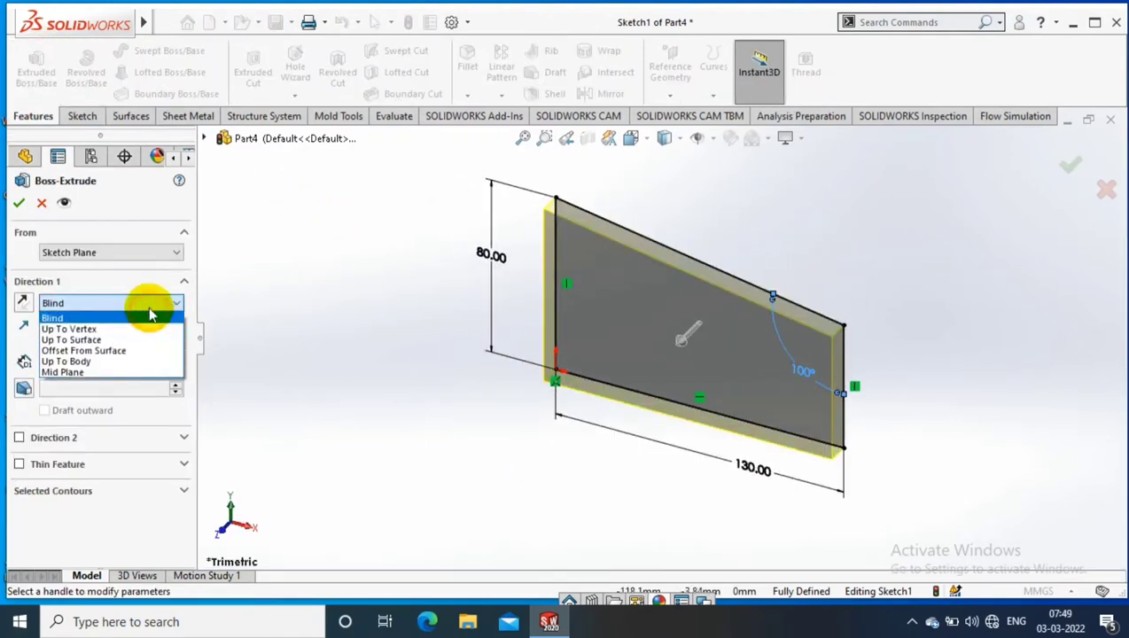
{"action": "left_click", "coordinate": [89, 367]}
{"action": "type", "text": "40"}
{"action": "key", "text": "Return"}
- Select the block's sloped top face and view it Normal To
{"action": "left_click", "coordinate": [829, 211]}
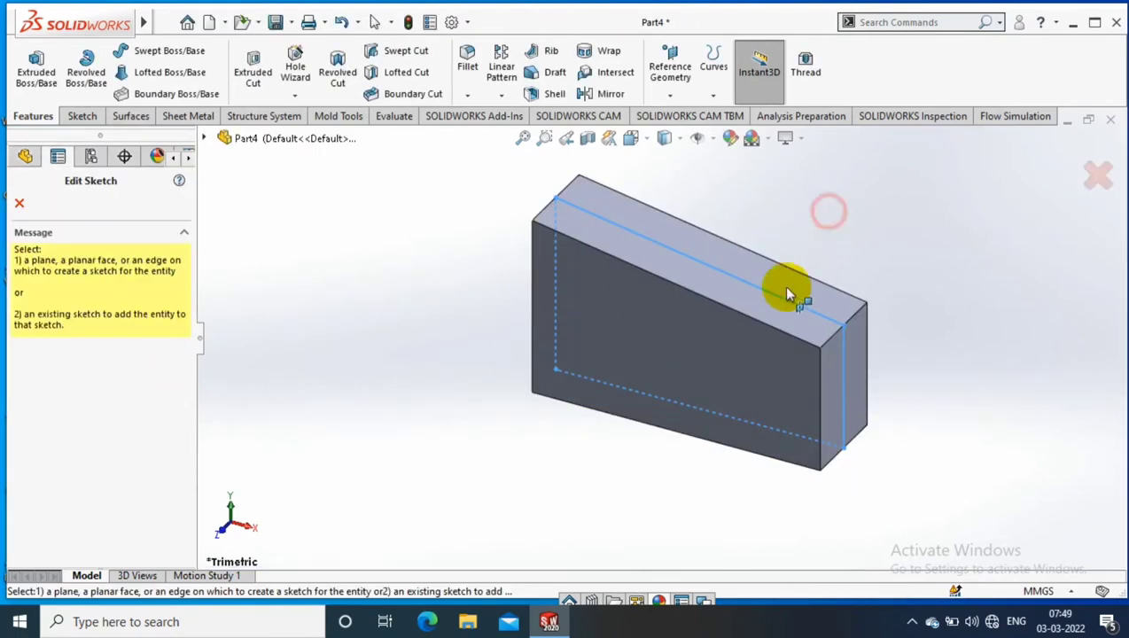
{"action": "left_click", "coordinate": [1083, 171]}
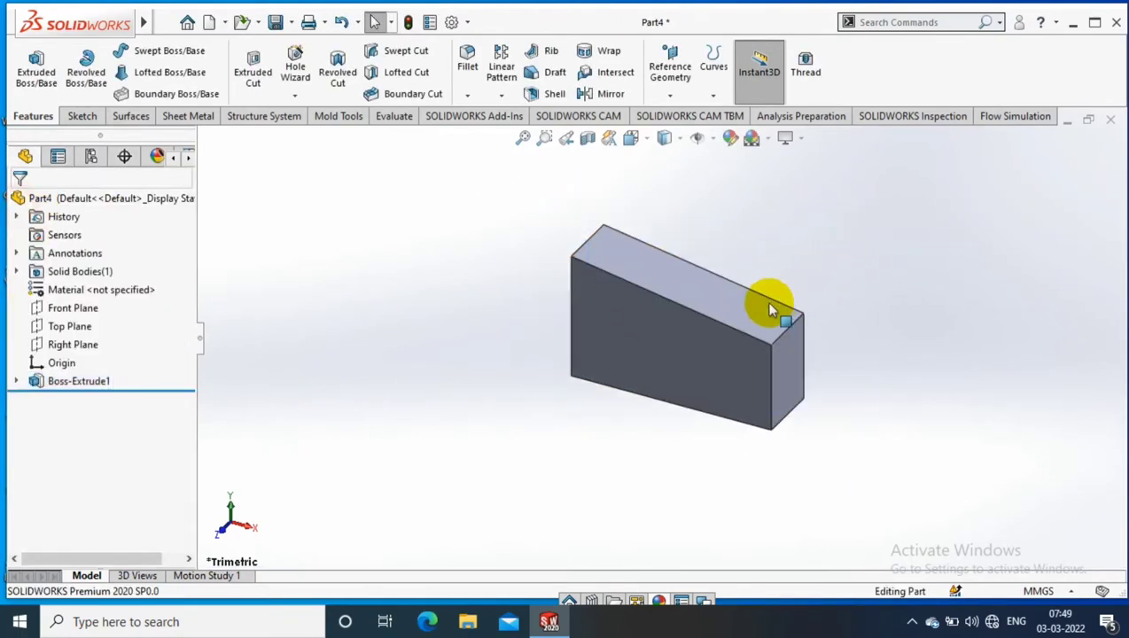
{"action": "scroll", "coordinate": [765, 300], "scroll_direction": "down", "scroll_amount": 2}
{"action": "right_click", "coordinate": [762, 297]}
{"action": "left_click", "coordinate": [869, 179]}
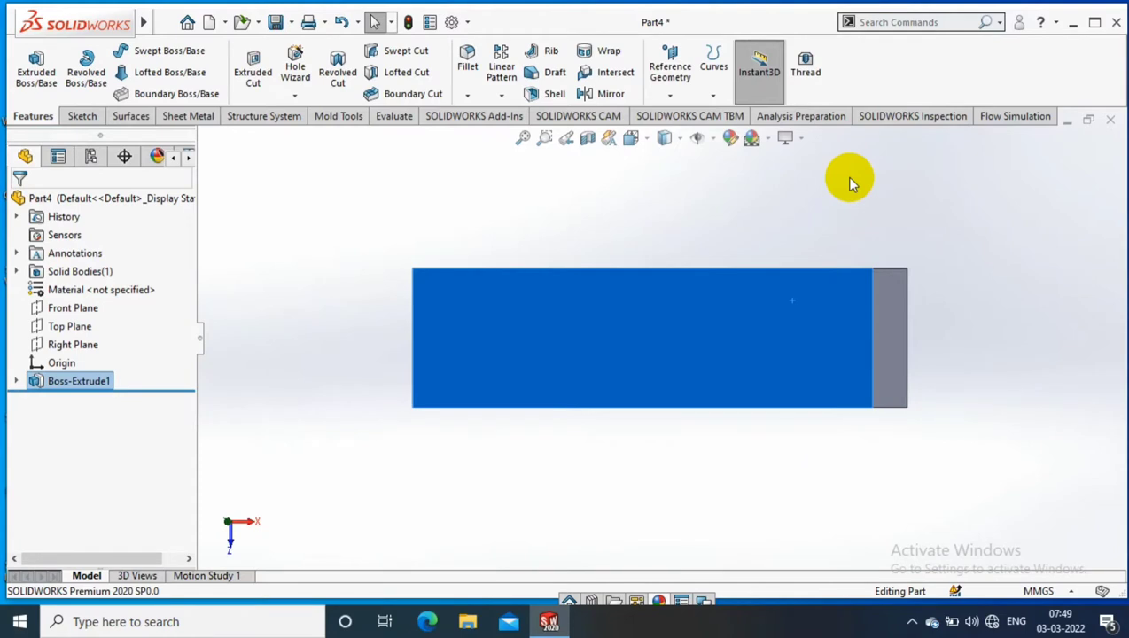
- Sketch a center rectangle on the block's sloped top face
{"action": "left_click", "coordinate": [81, 116]}
{"action": "left_click", "coordinate": [115, 72]}
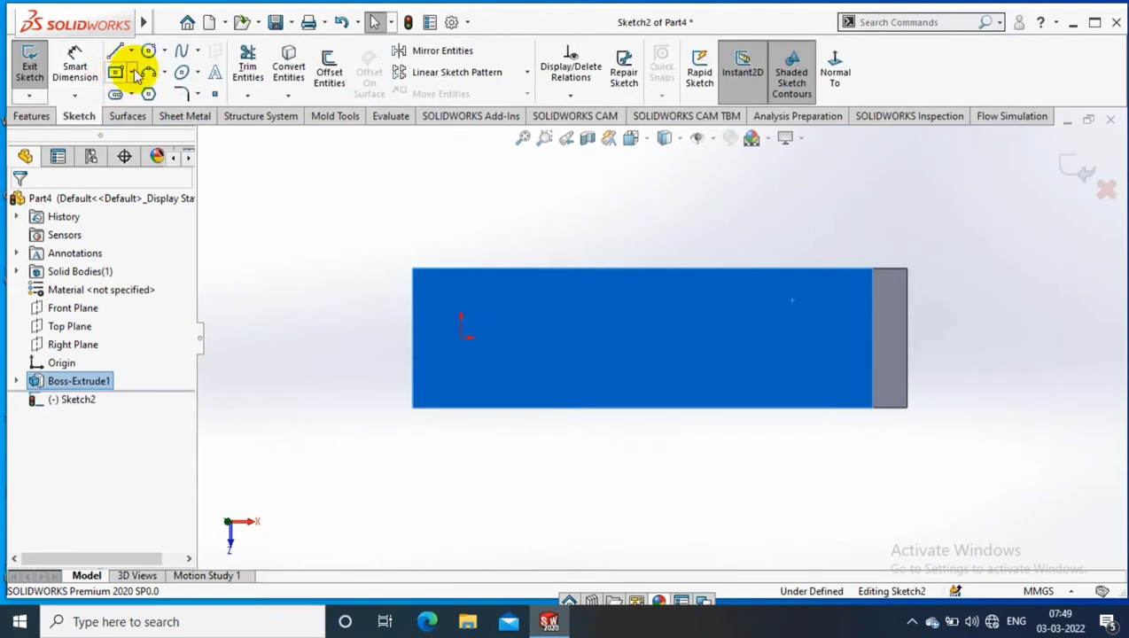
{"action": "left_click", "coordinate": [131, 72]}
{"action": "left_click", "coordinate": [138, 113]}
{"action": "left_click", "coordinate": [656, 338]}
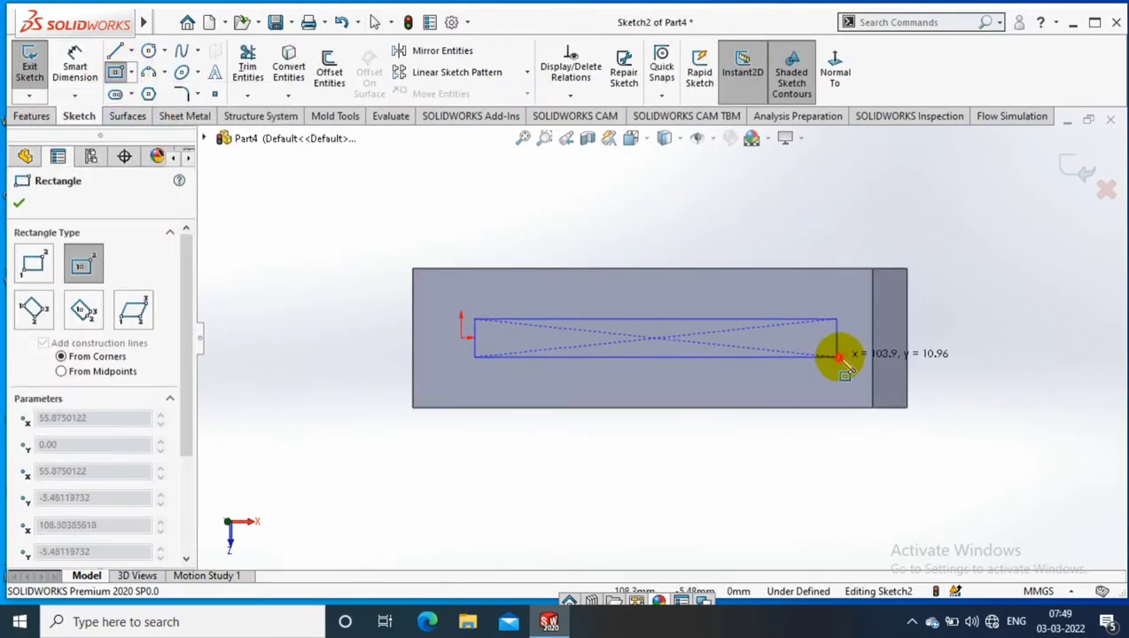
{"action": "left_click", "coordinate": [838, 357]}
- Dimension the rectangle's short side to a 20 mm slot width
{"action": "left_click", "coordinate": [75, 66]}
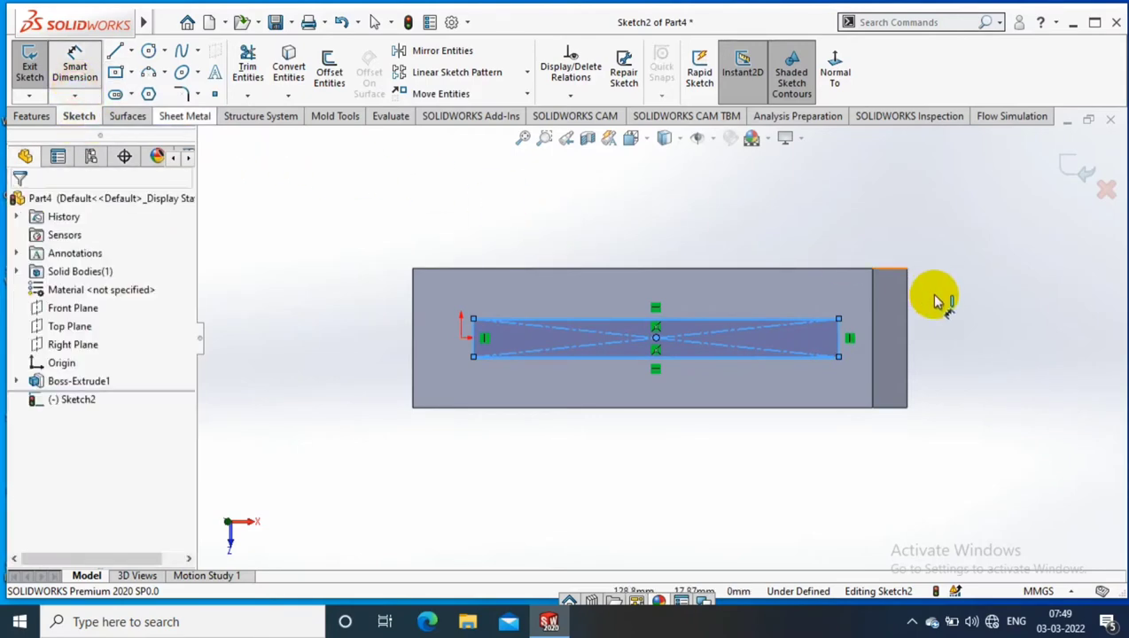
{"action": "left_click", "coordinate": [839, 342]}
{"action": "left_click", "coordinate": [941, 317]}
{"action": "type", "text": "20"}
{"action": "key", "text": "Return"}
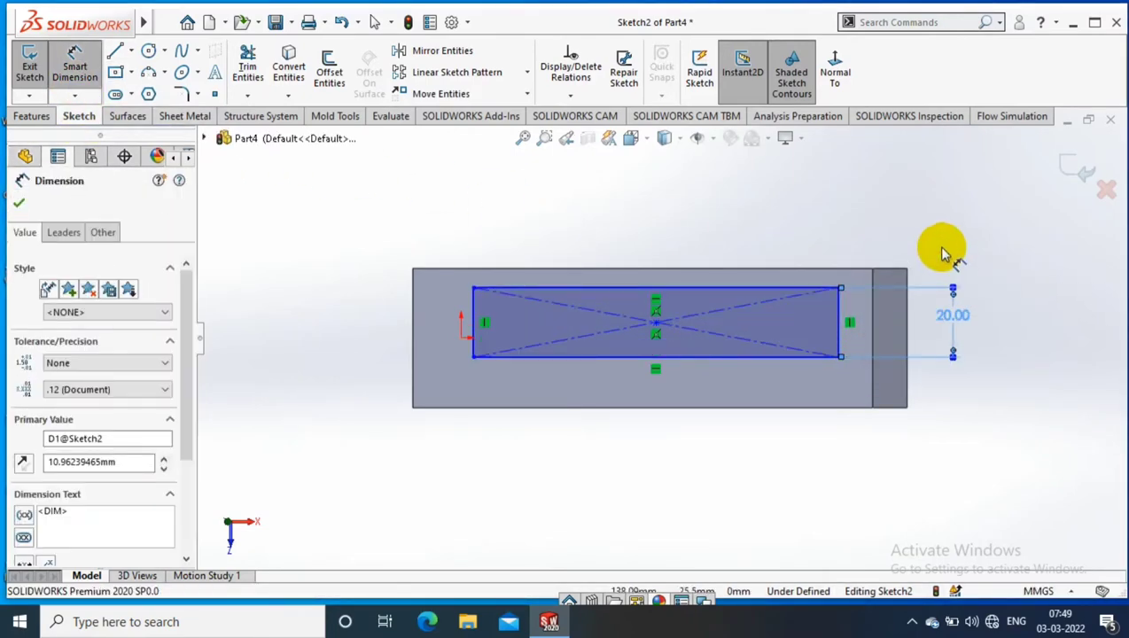
- Make the rectangle's centre horizontal with the origin and its sides collinear with the block edges
{"action": "left_click", "coordinate": [461, 336]}
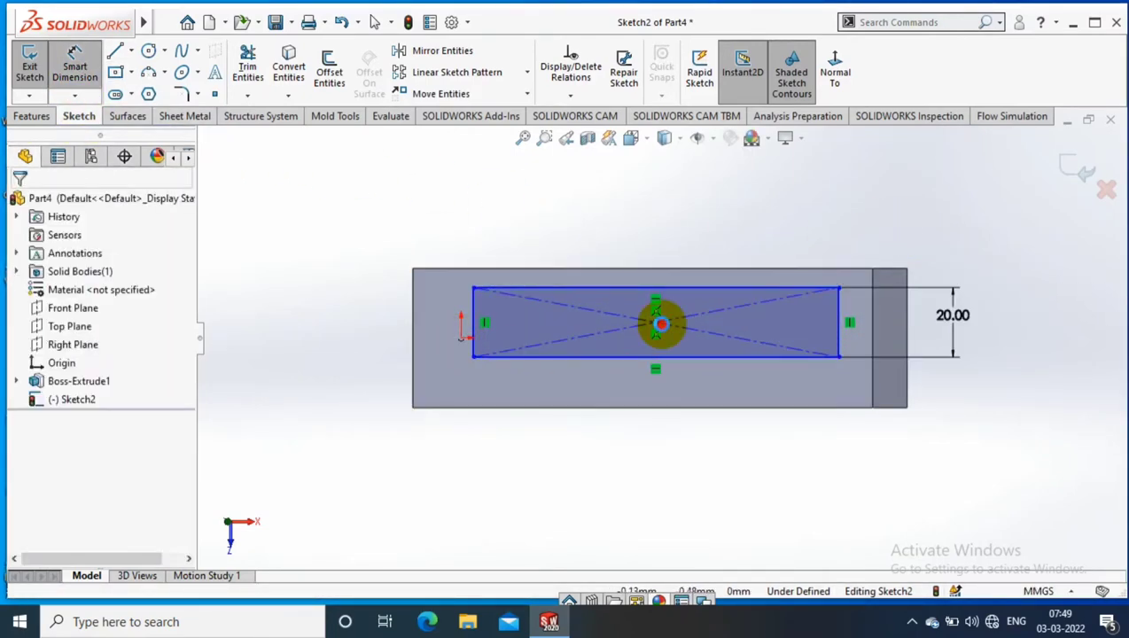
{"action": "left_click", "coordinate": [656, 322], "text": "ctrl"}
{"action": "left_click", "coordinate": [29, 472]}
{"action": "left_click", "coordinate": [383, 231]}
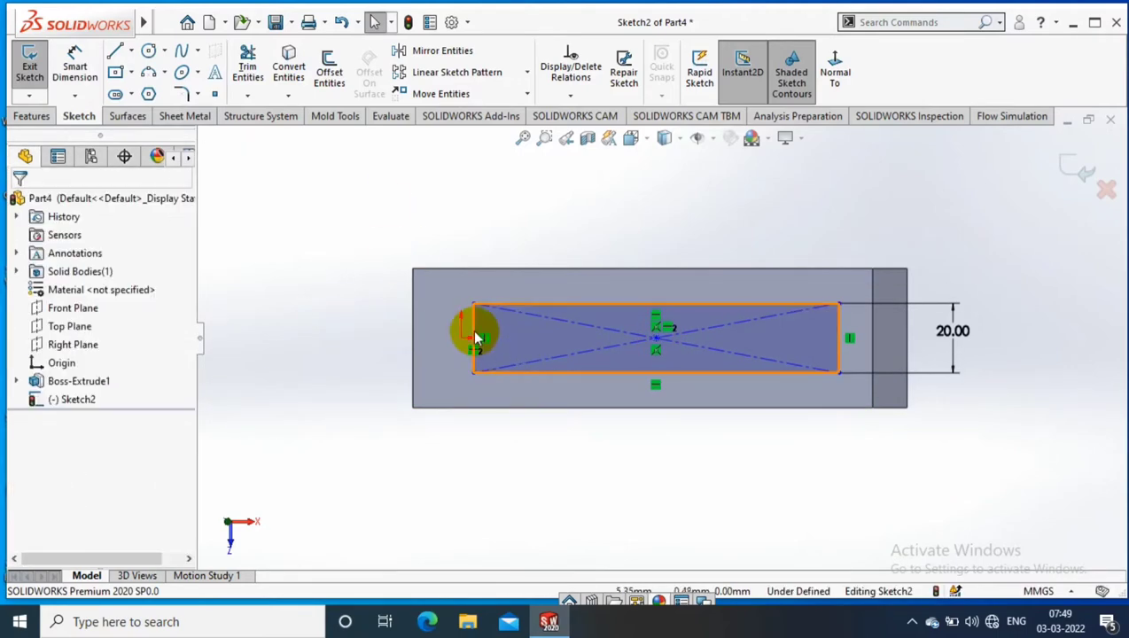
{"action": "left_click", "coordinate": [473, 335]}
{"action": "left_click", "coordinate": [413, 318]}
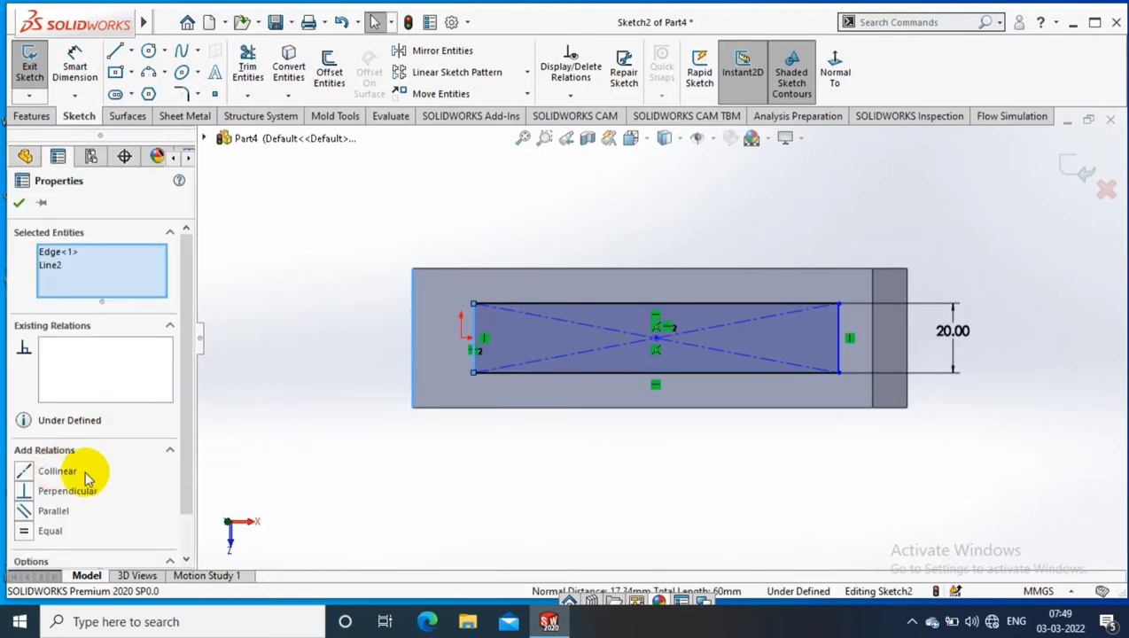
{"action": "left_click", "coordinate": [57, 472]}
{"action": "left_click", "coordinate": [615, 462]}
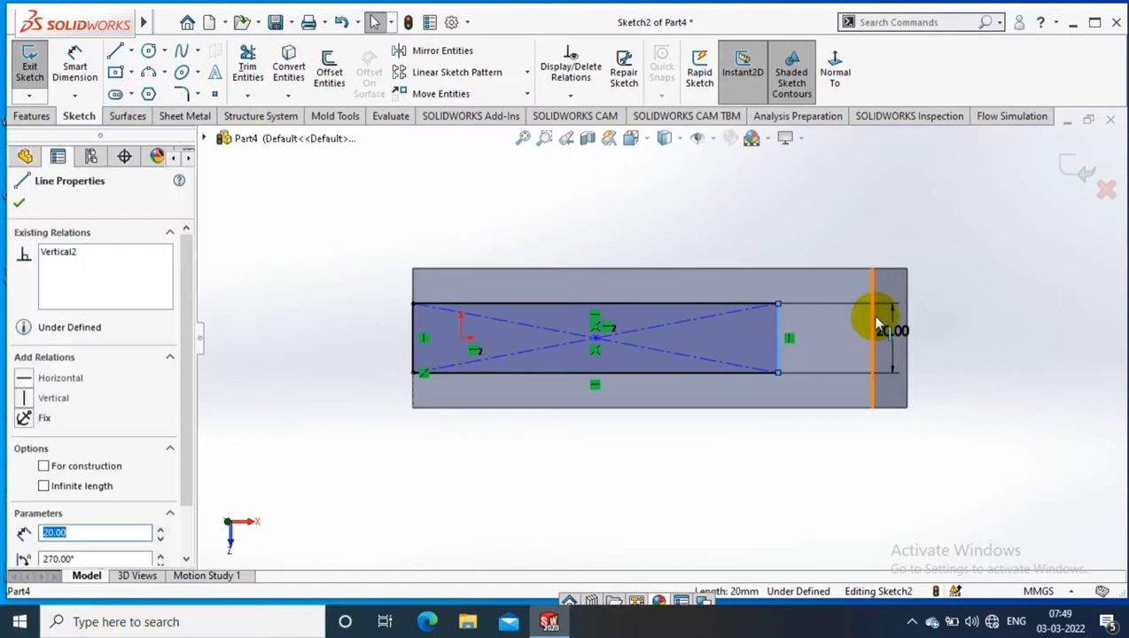
{"action": "left_click", "coordinate": [874, 326], "text": "ctrl"}
{"action": "left_click", "coordinate": [310, 297]}
- Extrude-cut the rectangle to form the slot, inspect it, then face the Top Plane
{"action": "left_click", "coordinate": [31, 117]}
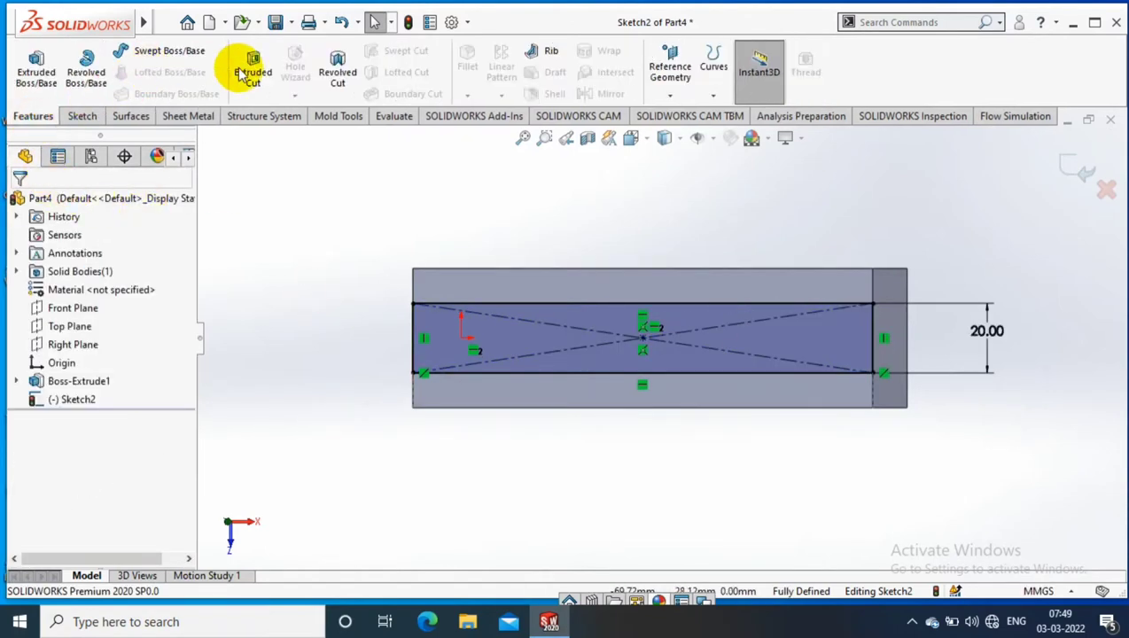
{"action": "left_click", "coordinate": [251, 71]}
{"action": "middle_click_drag", "start_coordinate": [342, 432], "coordinate": [365, 328]}
{"action": "key", "text": "Escape"}
{"action": "left_click", "coordinate": [869, 373]}
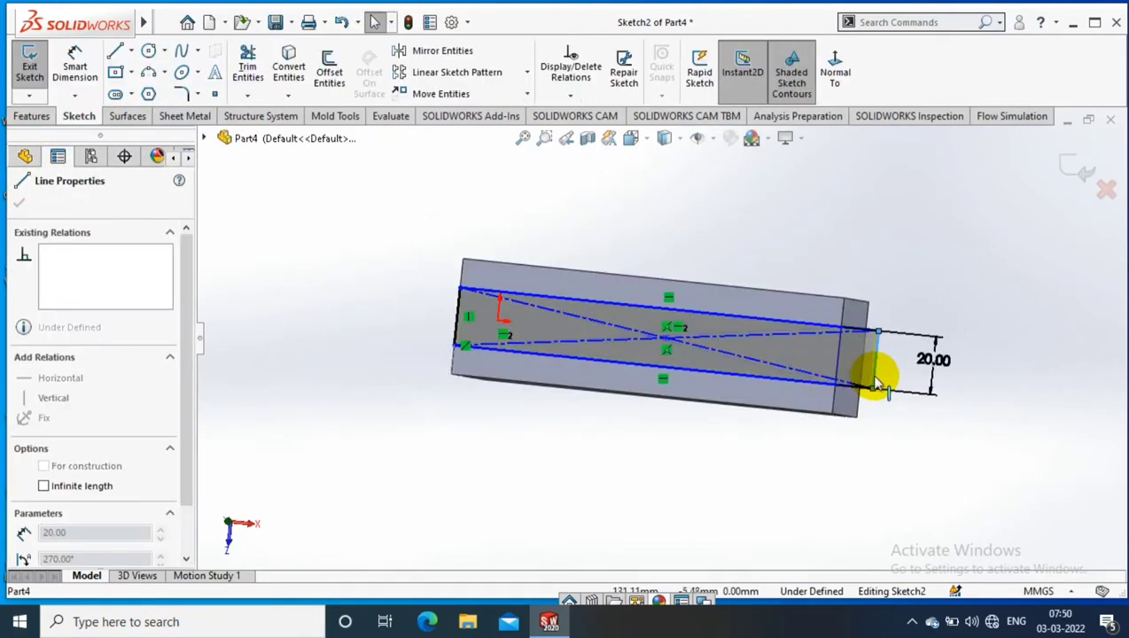
{"action": "left_click", "coordinate": [1066, 167]}
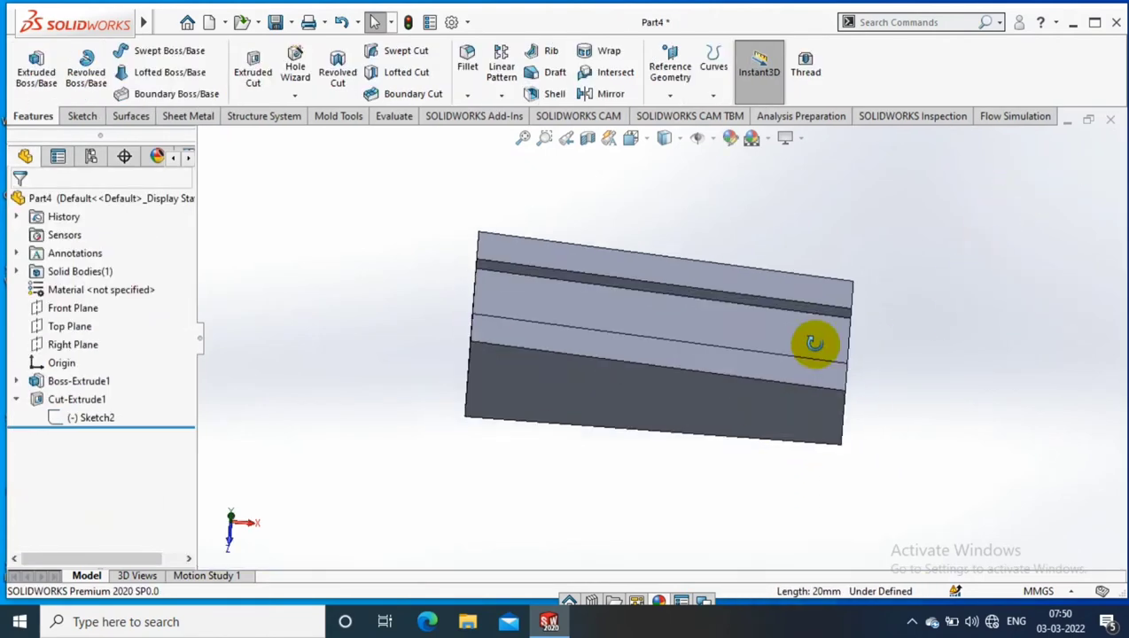
{"action": "middle_click_drag", "start_coordinate": [1009, 215], "coordinate": [787, 260]}
{"action": "left_click", "coordinate": [70, 326]}
{"action": "key", "text": "ctrl+8"}
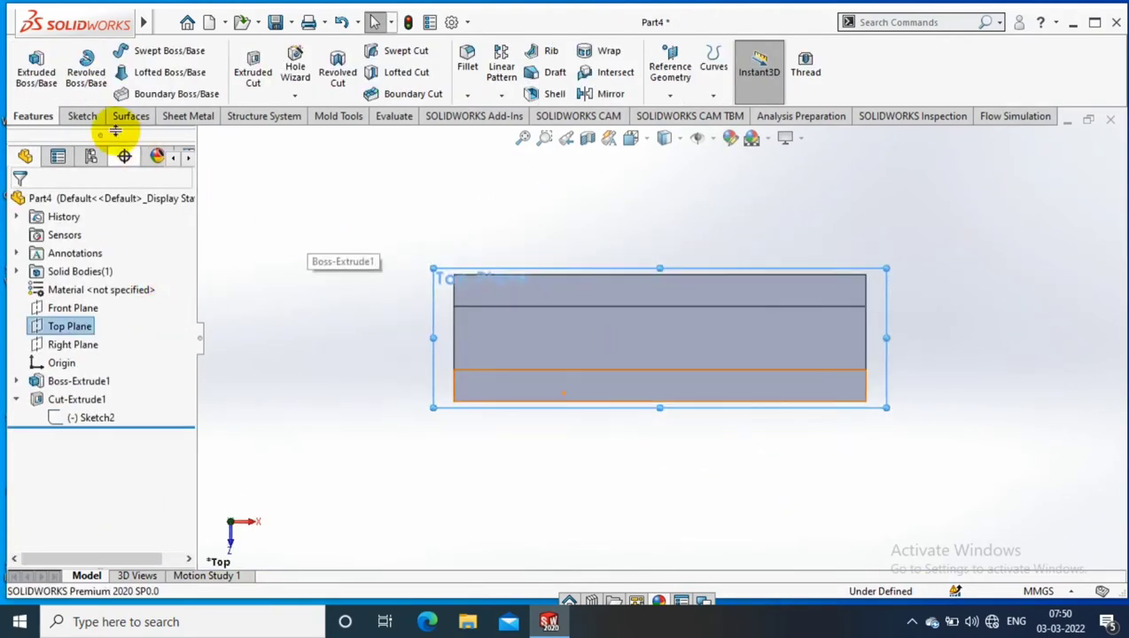
- Sketch a four-line rectangle on the Top Plane extending from the block's bottom edge
{"action": "left_click", "coordinate": [81, 116]}
{"action": "left_click", "coordinate": [30, 62]}
{"action": "left_click", "coordinate": [115, 51]}
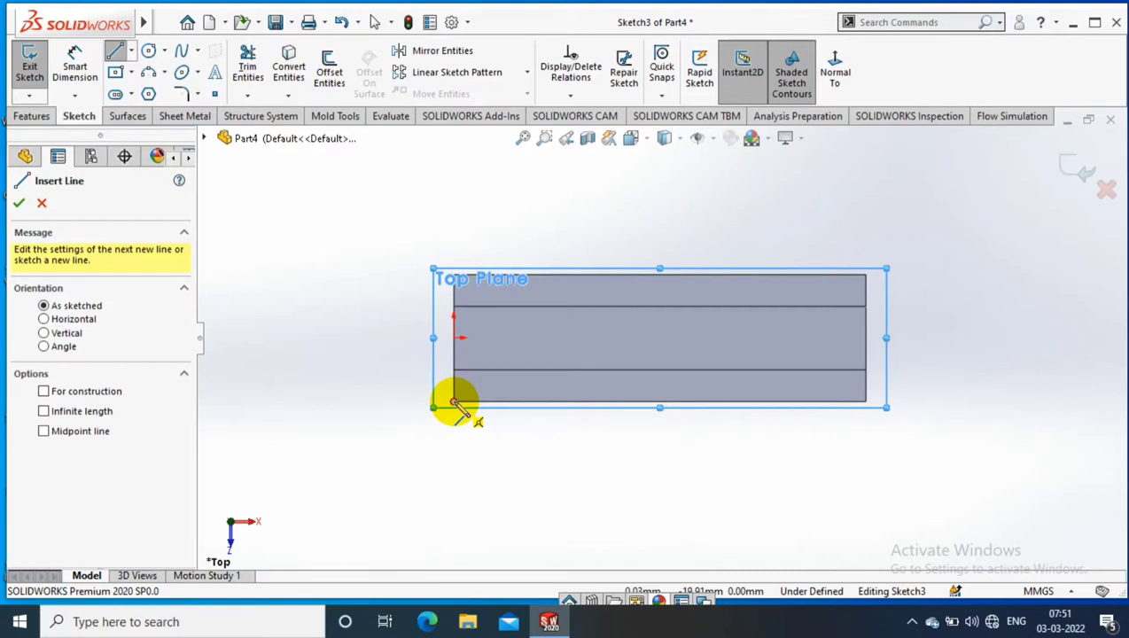
{"action": "left_click", "coordinate": [454, 403]}
{"action": "left_click", "coordinate": [454, 512]}
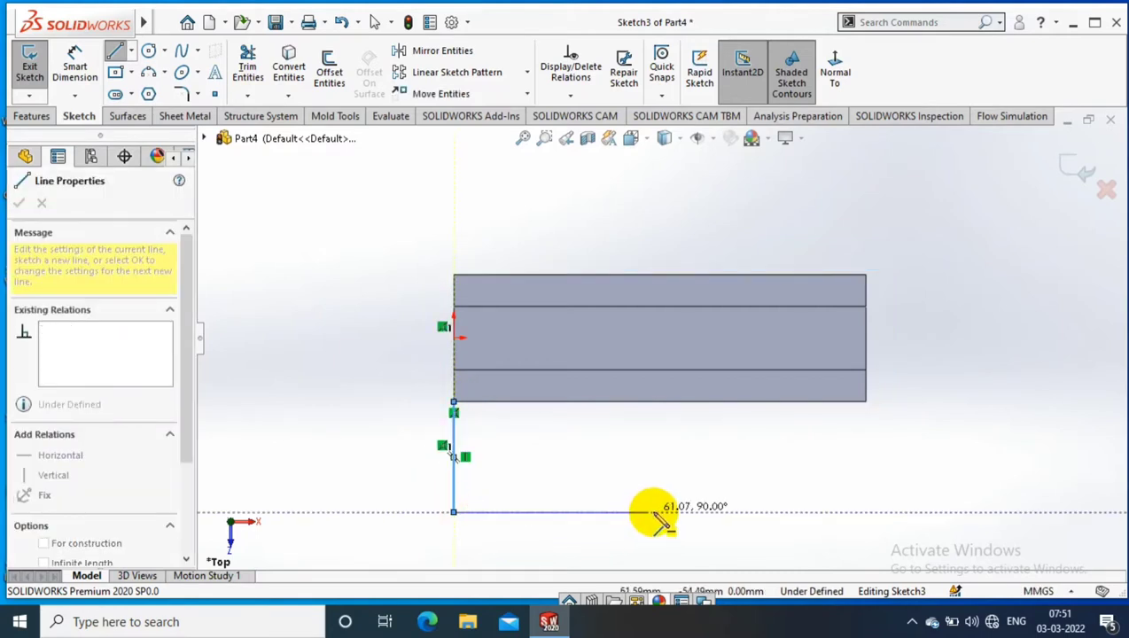
{"action": "left_click", "coordinate": [685, 512]}
{"action": "left_click", "coordinate": [685, 401]}
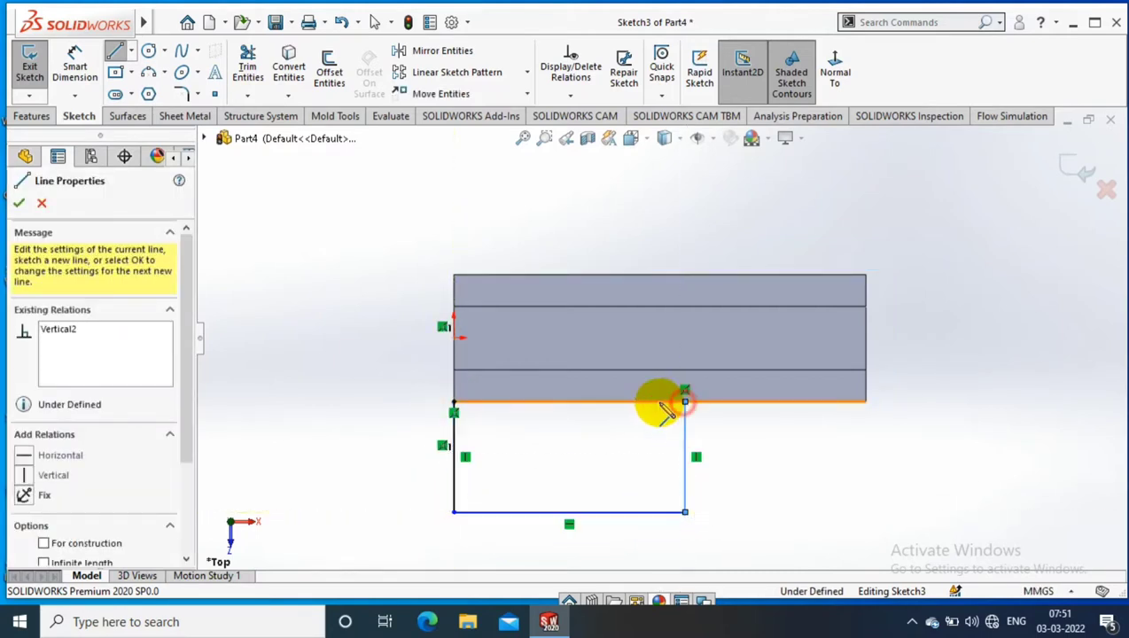
{"action": "left_click", "coordinate": [454, 403]}
- Dimension the rectangle 45 mm high and 100 mm wide, then tilt the view
{"action": "left_click", "coordinate": [74, 67]}
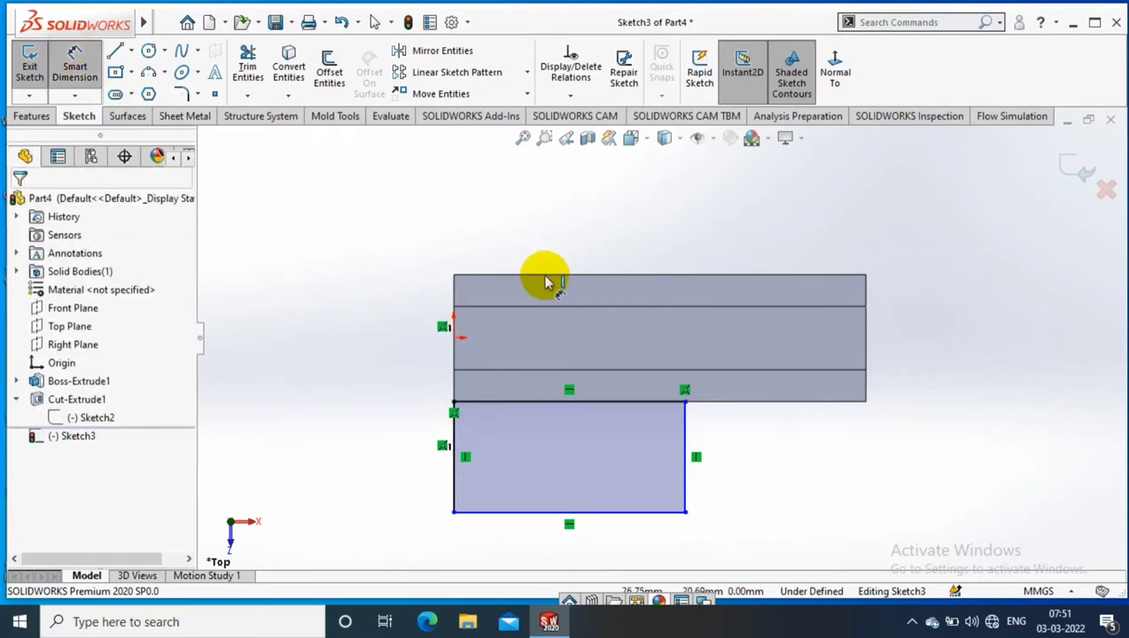
{"action": "left_click", "coordinate": [454, 432]}
{"action": "left_click", "coordinate": [361, 476]}
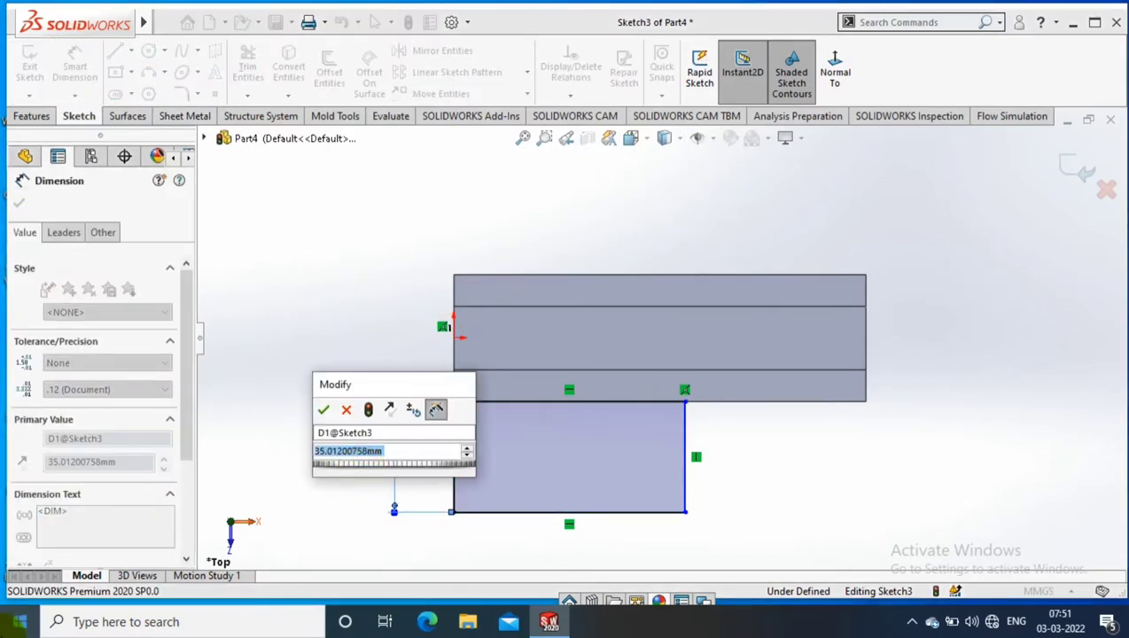
{"action": "type", "text": "45"}
{"action": "key", "text": "Return"}
{"action": "left_click", "coordinate": [550, 476]}
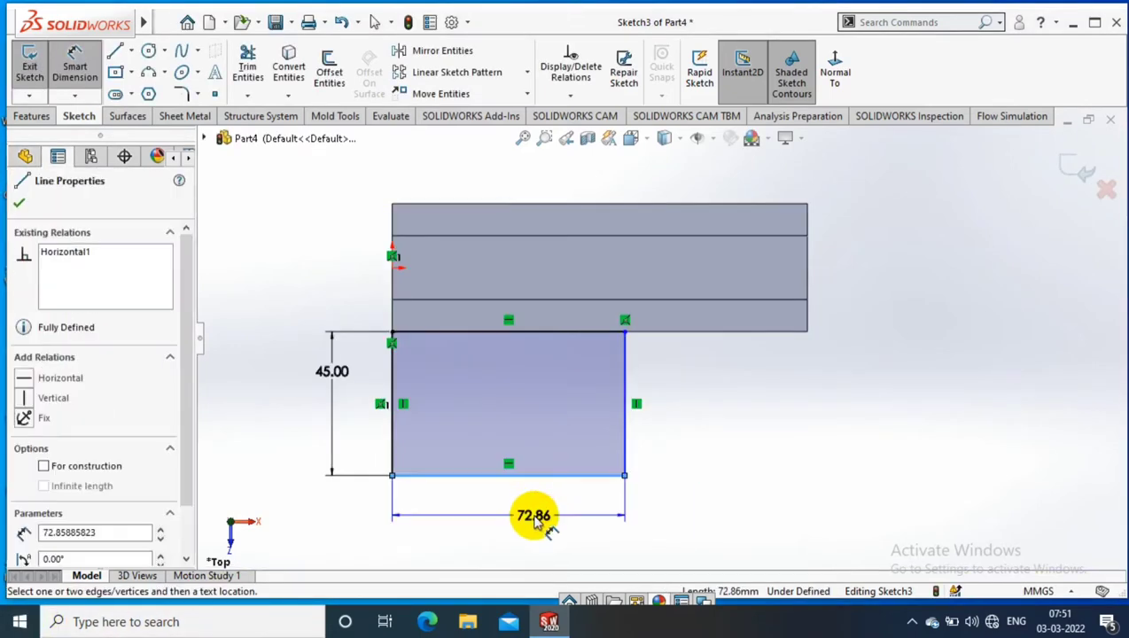
{"action": "left_click", "coordinate": [534, 523]}
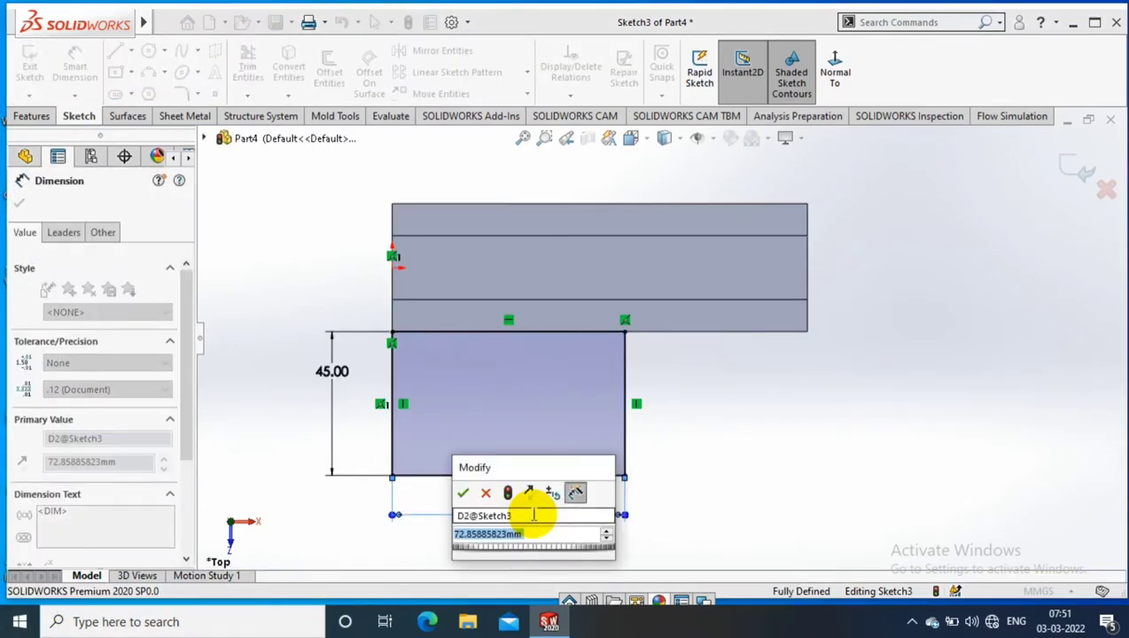
{"action": "type", "text": "100"}
{"action": "key", "text": "Return"}
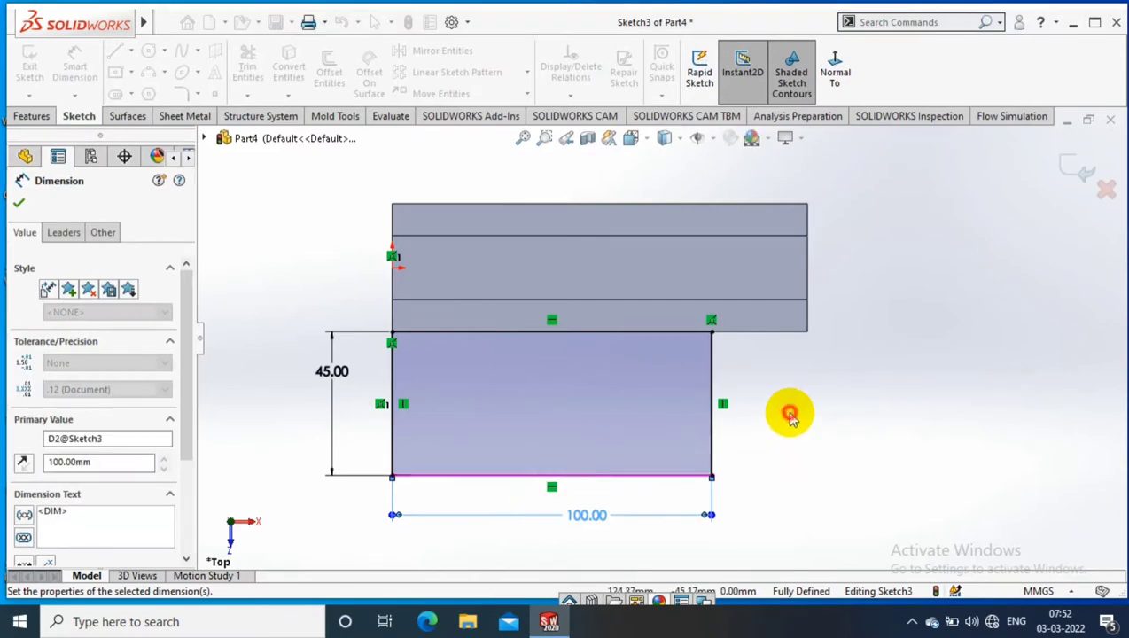
{"action": "key", "text": "Escape"}
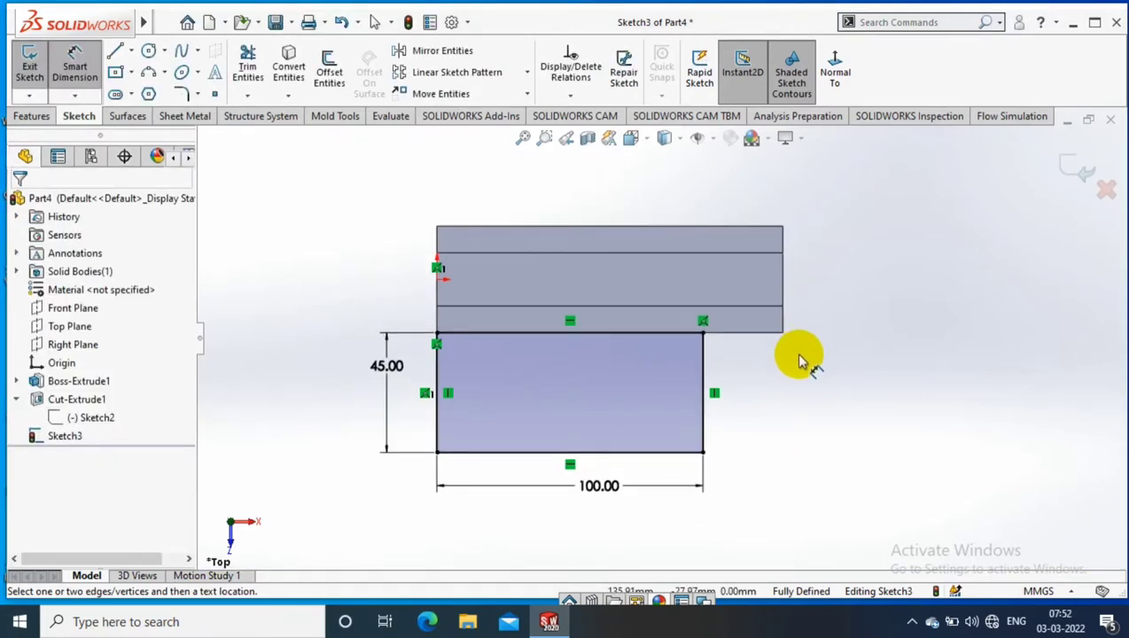
{"action": "middle_click_drag", "start_coordinate": [802, 359], "coordinate": [802, 212]}
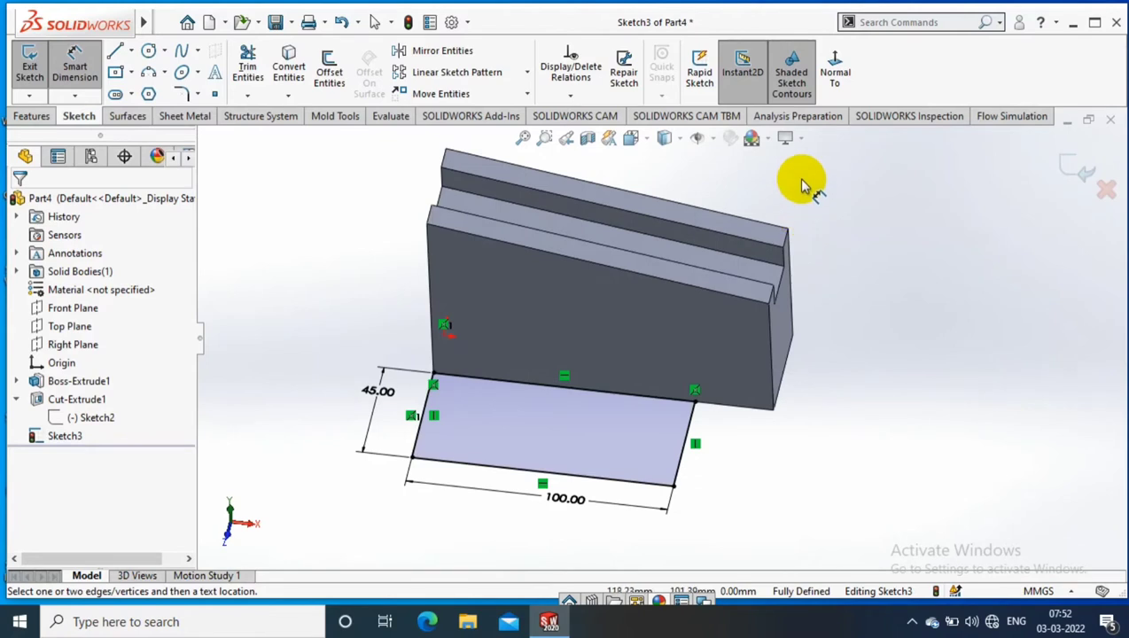
{"action": "left_click", "coordinate": [31, 116]}
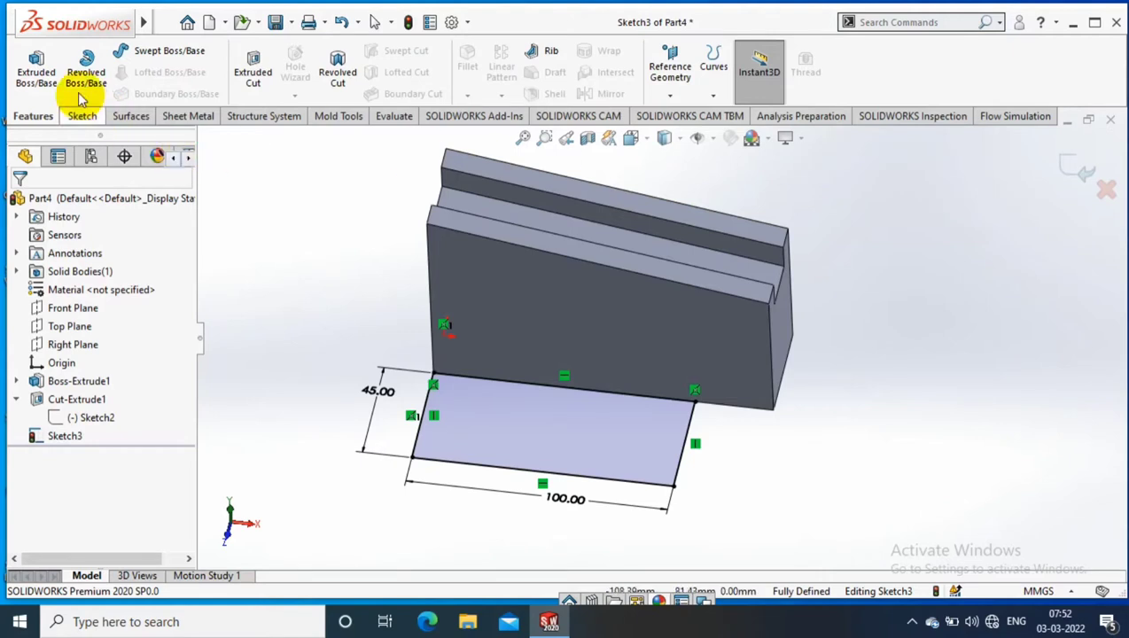
- Extrude the rectangle Blind 10 mm into the base plate and fit the view
{"action": "left_click", "coordinate": [36, 66]}
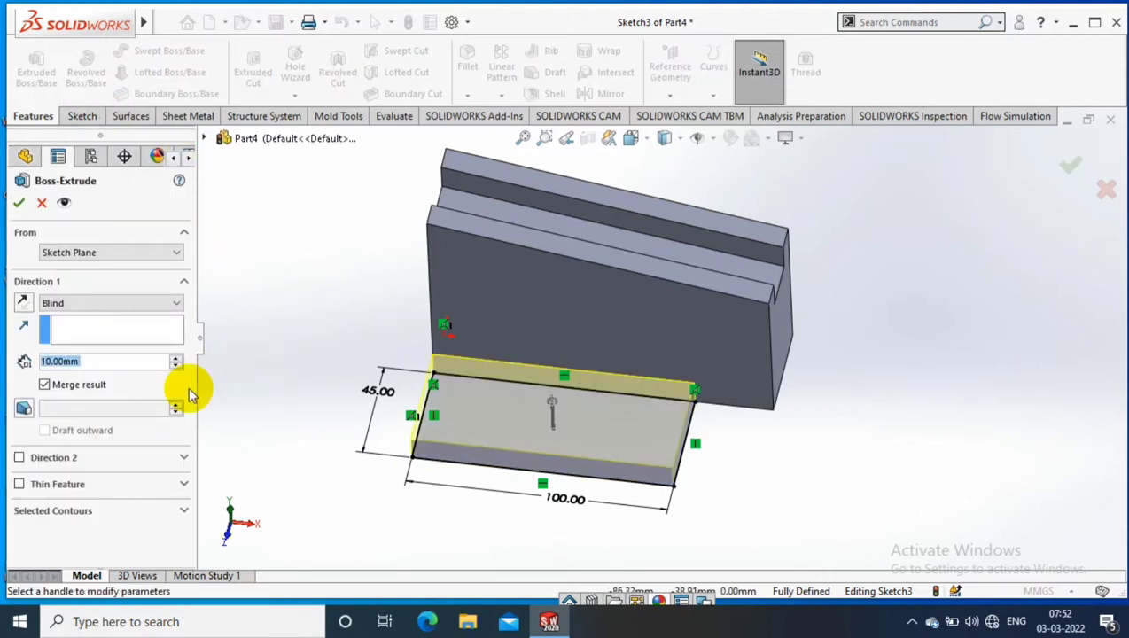
{"action": "key", "text": "Return"}
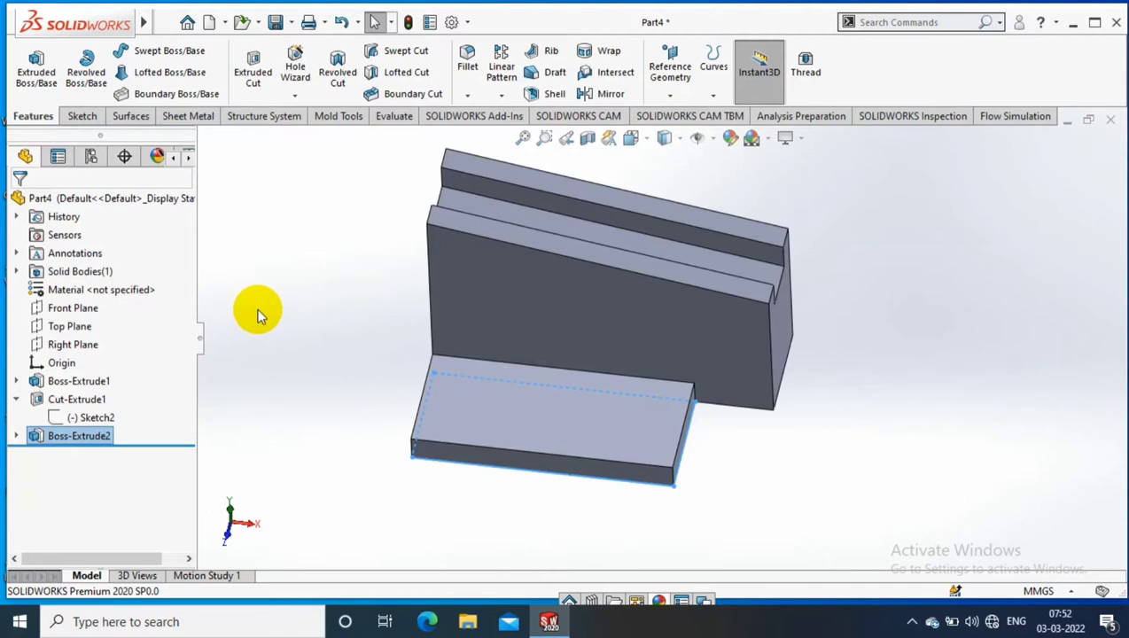
{"action": "mouse_move", "coordinate": [293, 301]}
{"action": "middle_mouse_down"}
{"action": "mouse_move", "coordinate": [285, 171]}
{"action": "mouse_move", "coordinate": [323, 261]}
{"action": "middle_mouse_up"}
{"action": "key", "text": "f"}
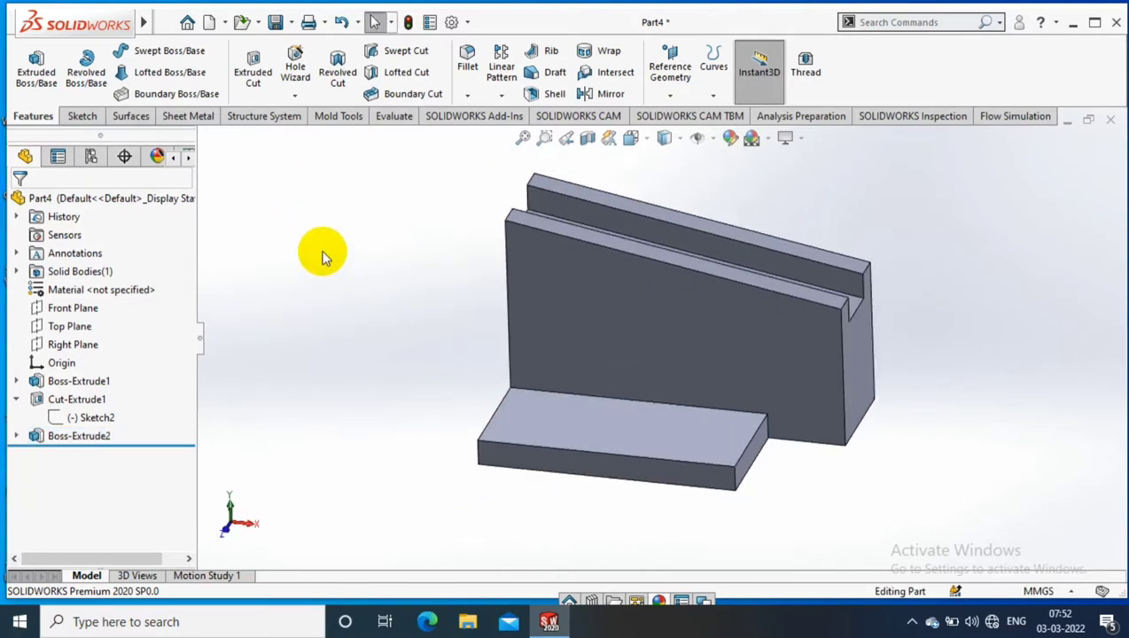
- Fillet the base plate's corner edge with a 25 mm radius
{"action": "left_click", "coordinate": [475, 454]}
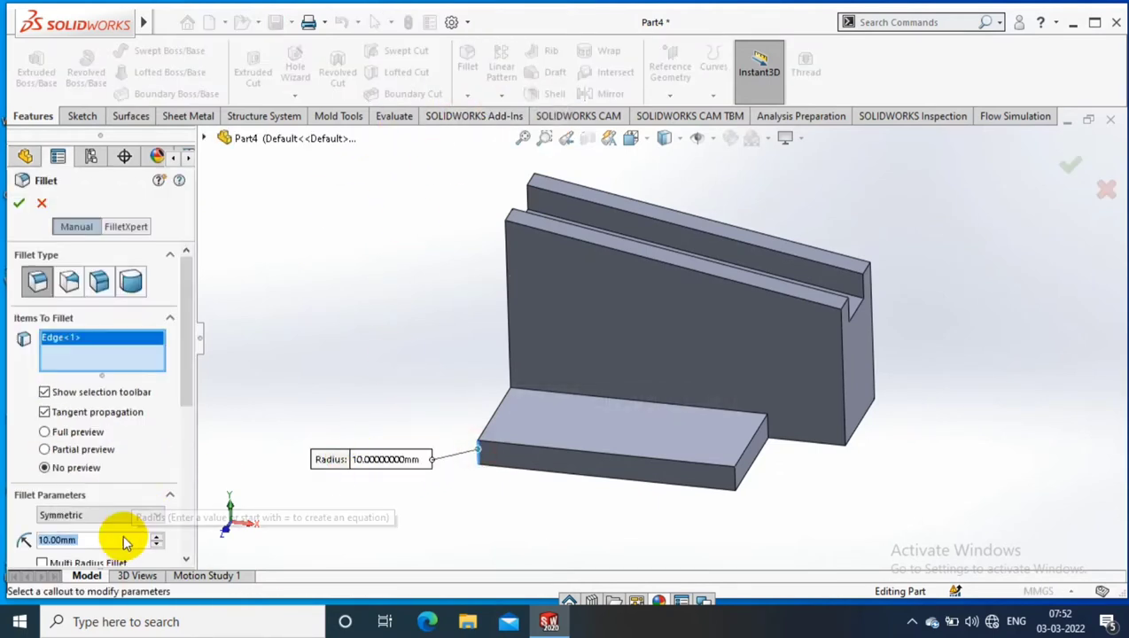
{"action": "type", "text": "2"}
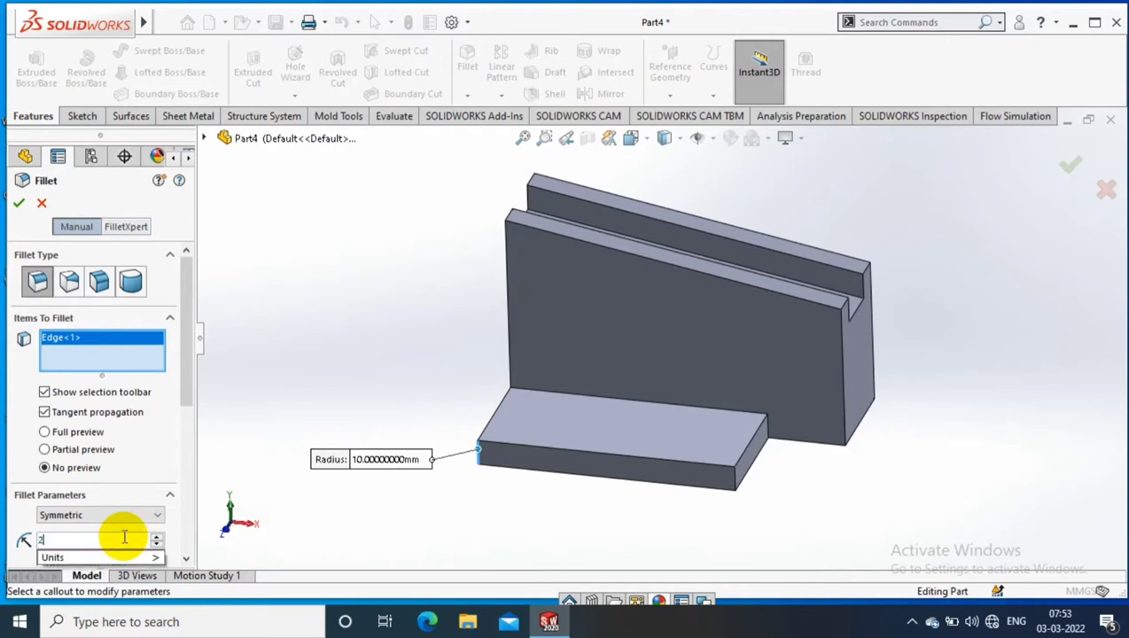
{"action": "type", "text": "5"}
{"action": "key", "text": "Return"}
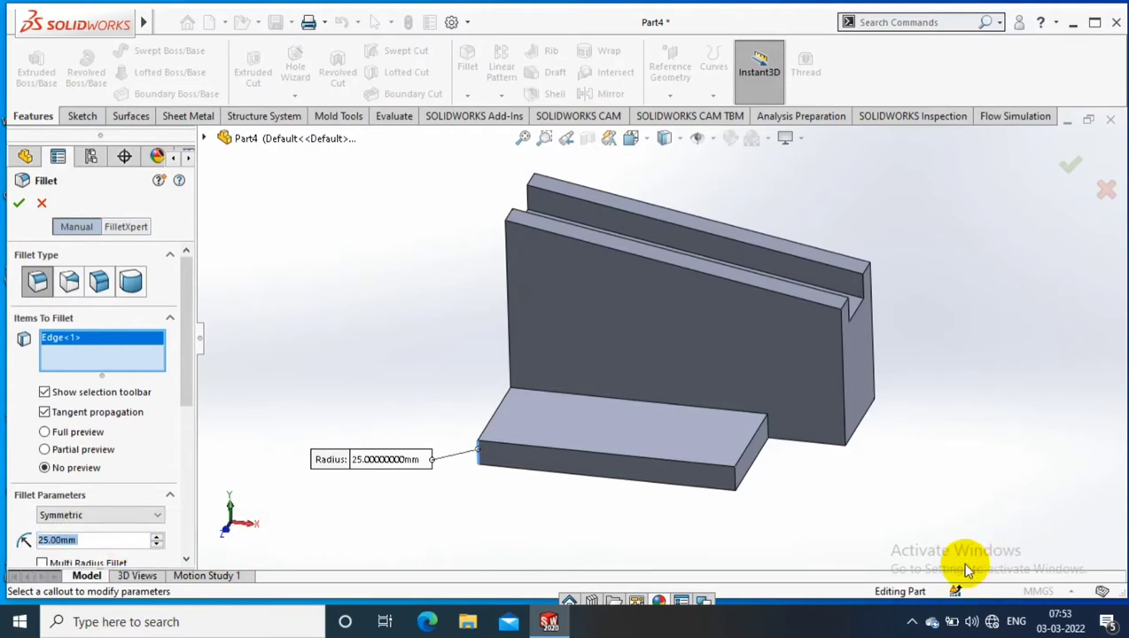
{"action": "left_click", "coordinate": [19, 203]}
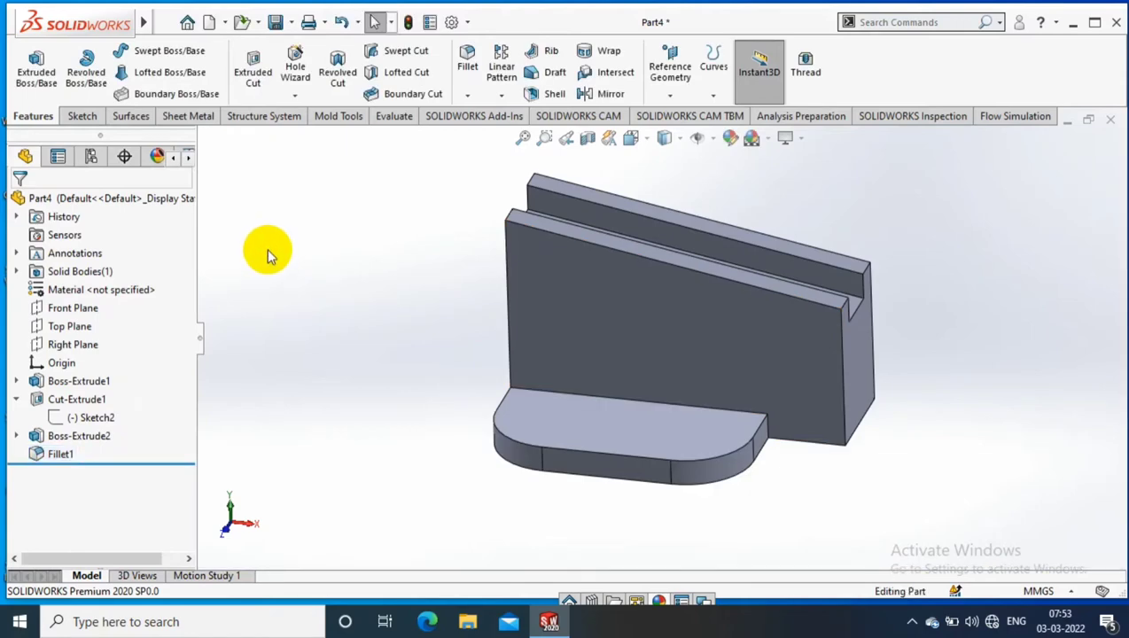
- Face the plate's top face and sketch a circle near its rounded corner
{"action": "right_click", "coordinate": [580, 410]}
{"action": "left_click", "coordinate": [693, 179]}
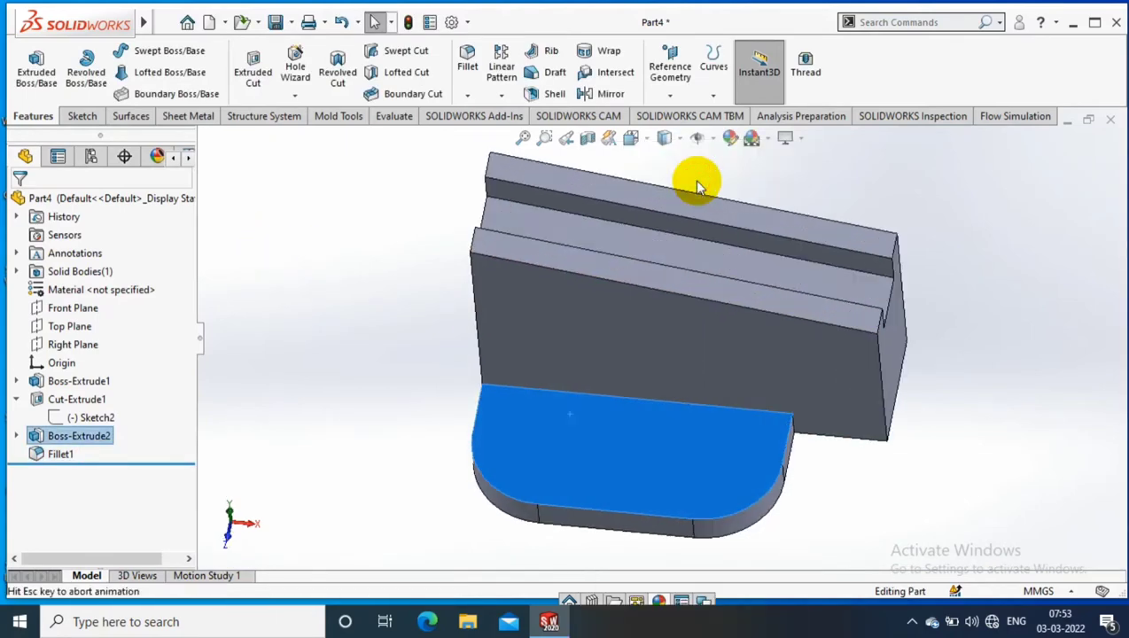
{"action": "left_click", "coordinate": [82, 116]}
{"action": "left_click", "coordinate": [25, 69]}
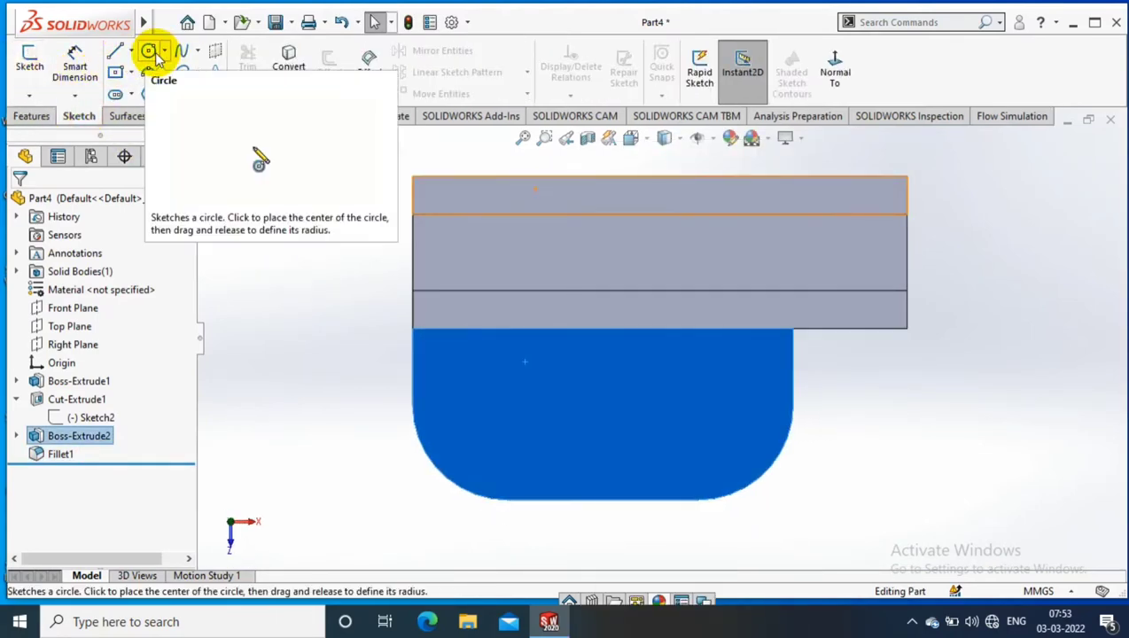
{"action": "left_click", "coordinate": [148, 50]}
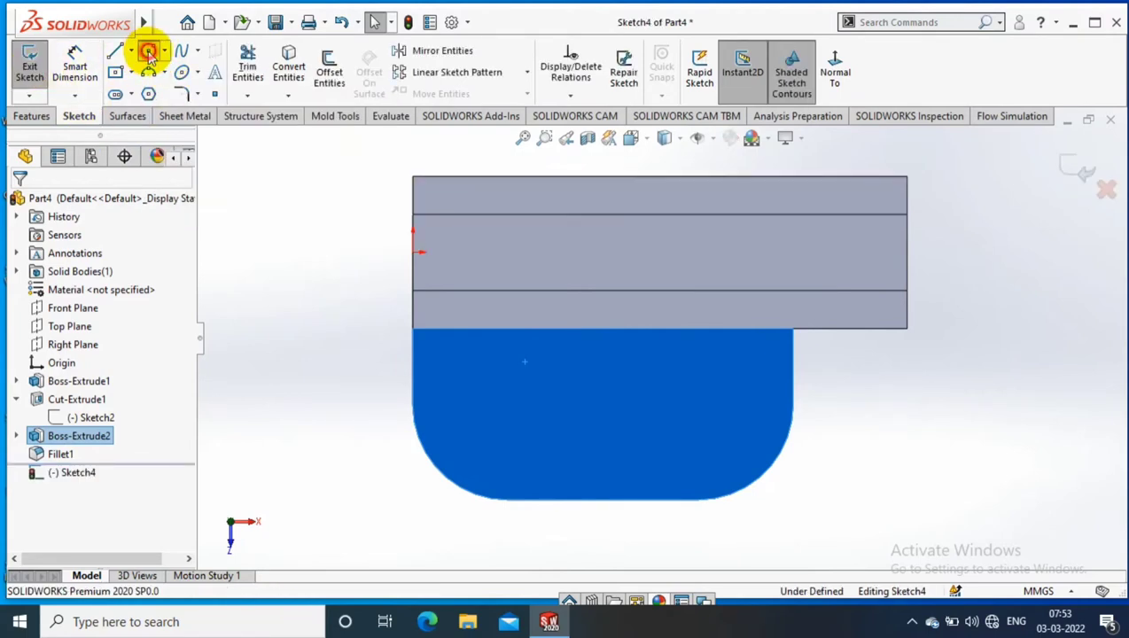
{"action": "left_click", "coordinate": [506, 402]}
{"action": "left_click", "coordinate": [505, 439]}
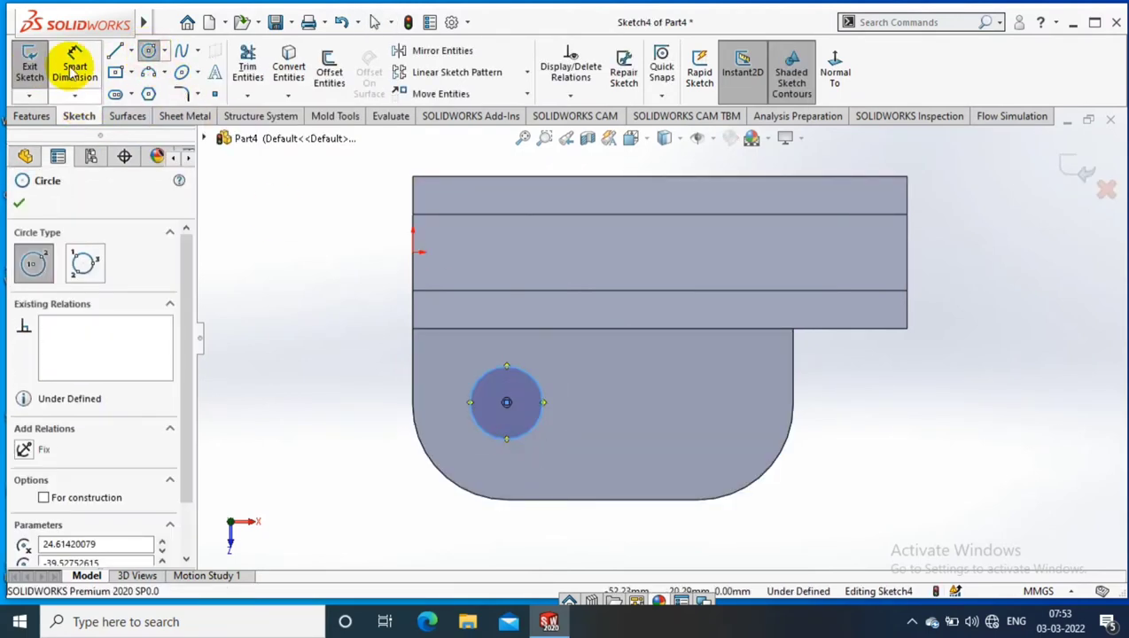
- Dimension the circle to a 20 mm diameter
{"action": "left_click", "coordinate": [74, 66]}
{"action": "left_click", "coordinate": [540, 390]}
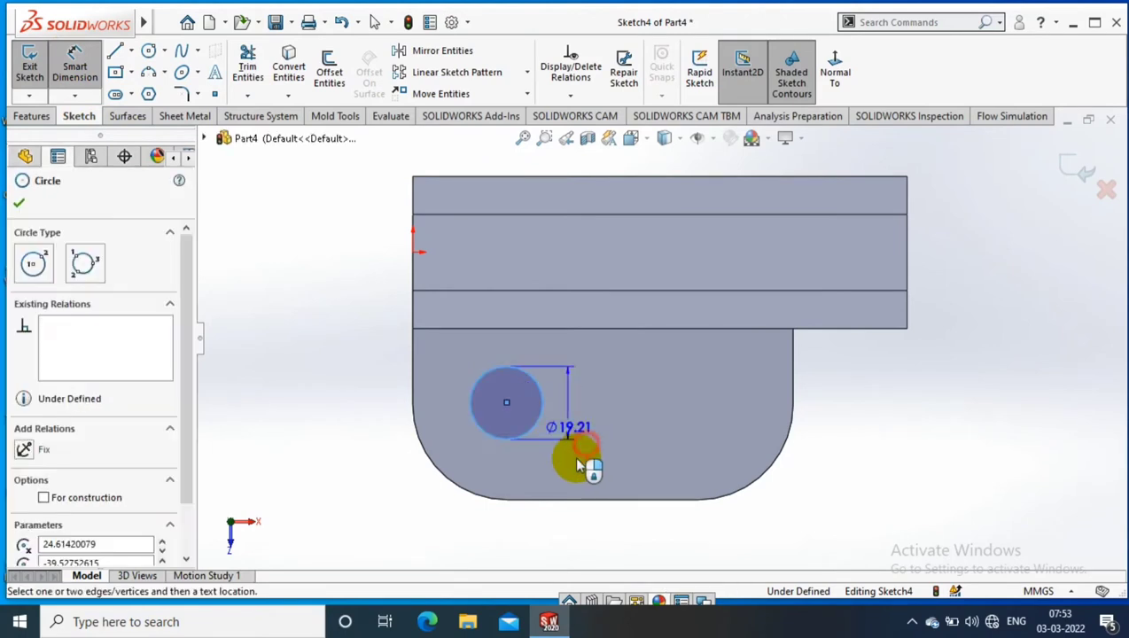
{"action": "left_click", "coordinate": [582, 462]}
{"action": "type", "text": "20"}
{"action": "key", "text": "Return"}
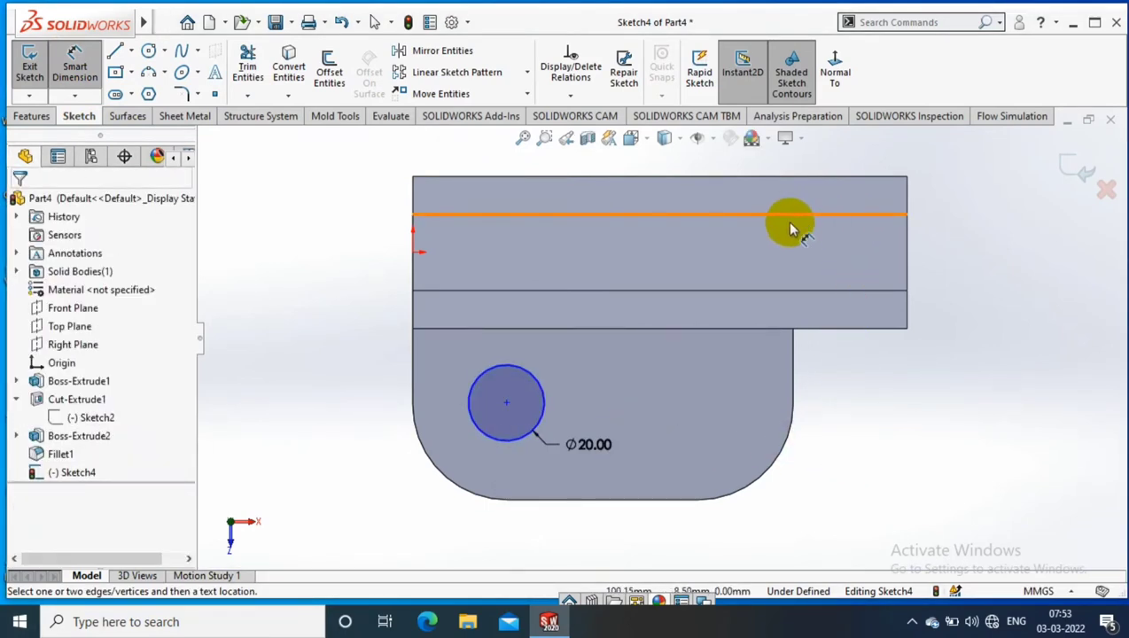
{"action": "key", "text": "Escape"}
- Make the circle concentric with the plate's rounded corner edge
{"action": "left_click", "coordinate": [486, 443]}
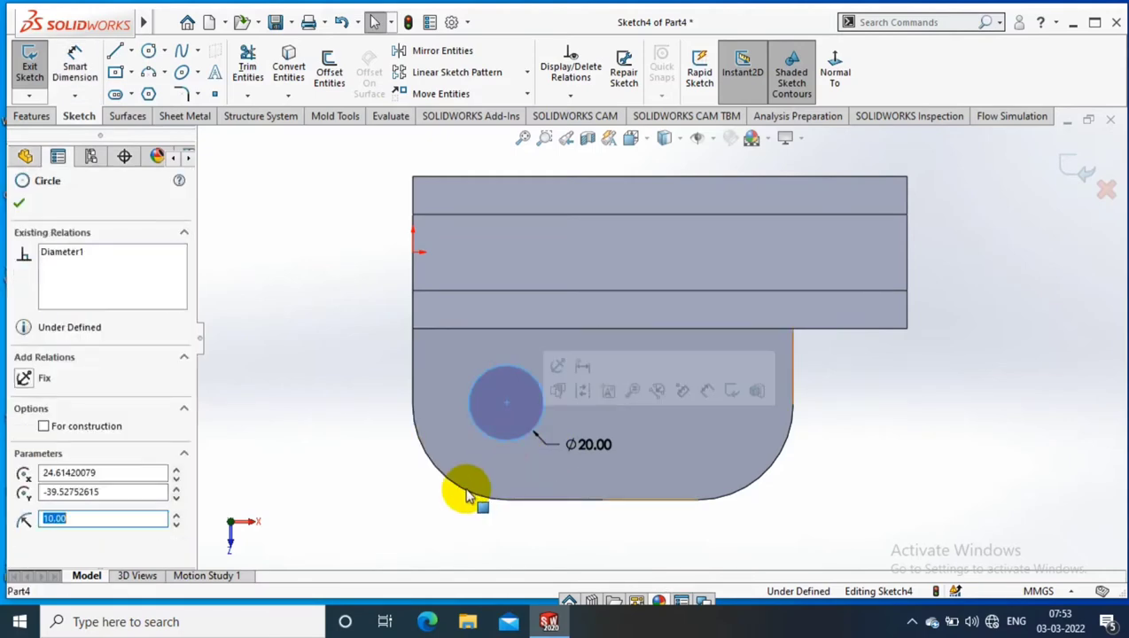
{"action": "key", "text": "Escape"}
{"action": "left_click", "coordinate": [467, 495], "text": "ctrl"}
{"action": "left_click", "coordinate": [35, 510]}
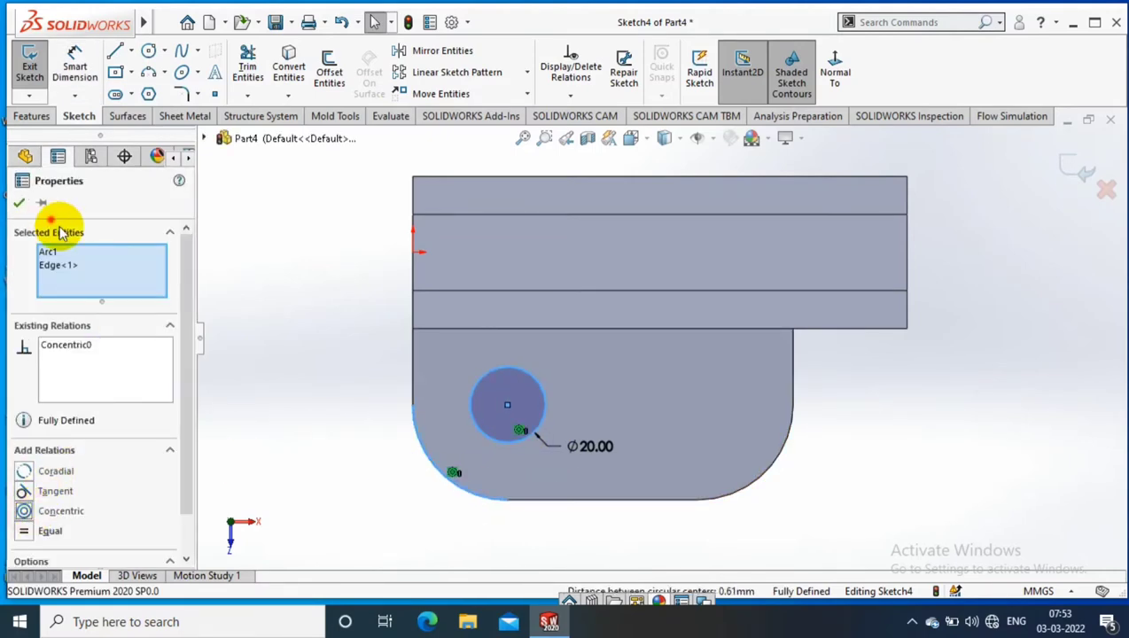
{"action": "key", "text": "Escape"}
- Extrude-cut the circle Through All - Both as the hole
{"action": "left_click", "coordinate": [31, 116]}
{"action": "left_click", "coordinate": [252, 71]}
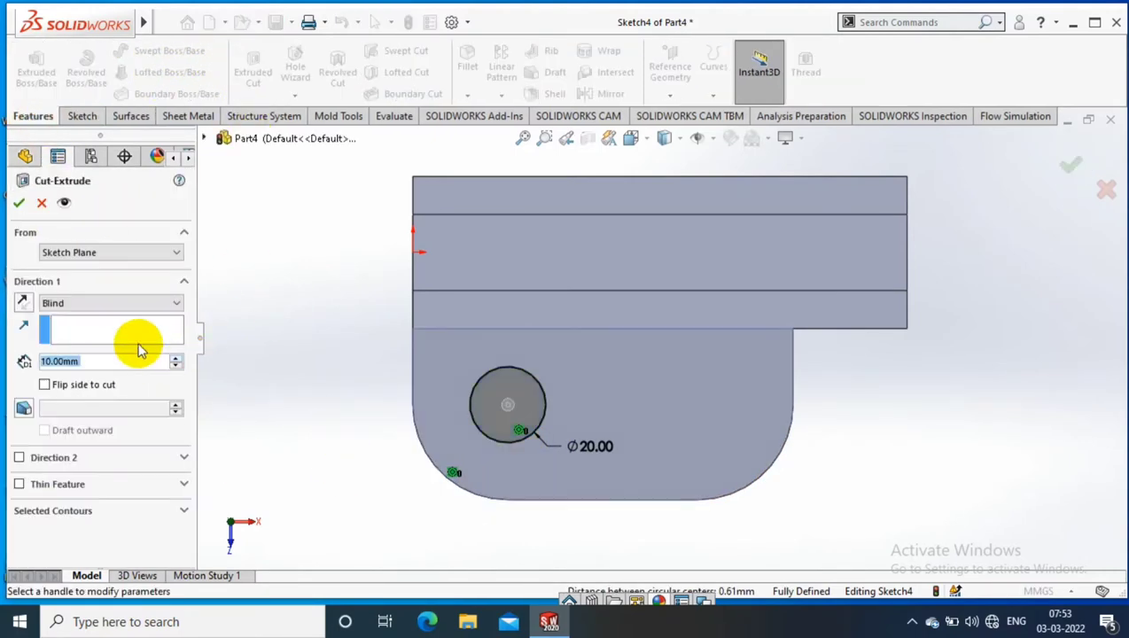
{"action": "left_click", "coordinate": [111, 303]}
{"action": "left_click", "coordinate": [88, 338]}
{"action": "left_click", "coordinate": [19, 202]}
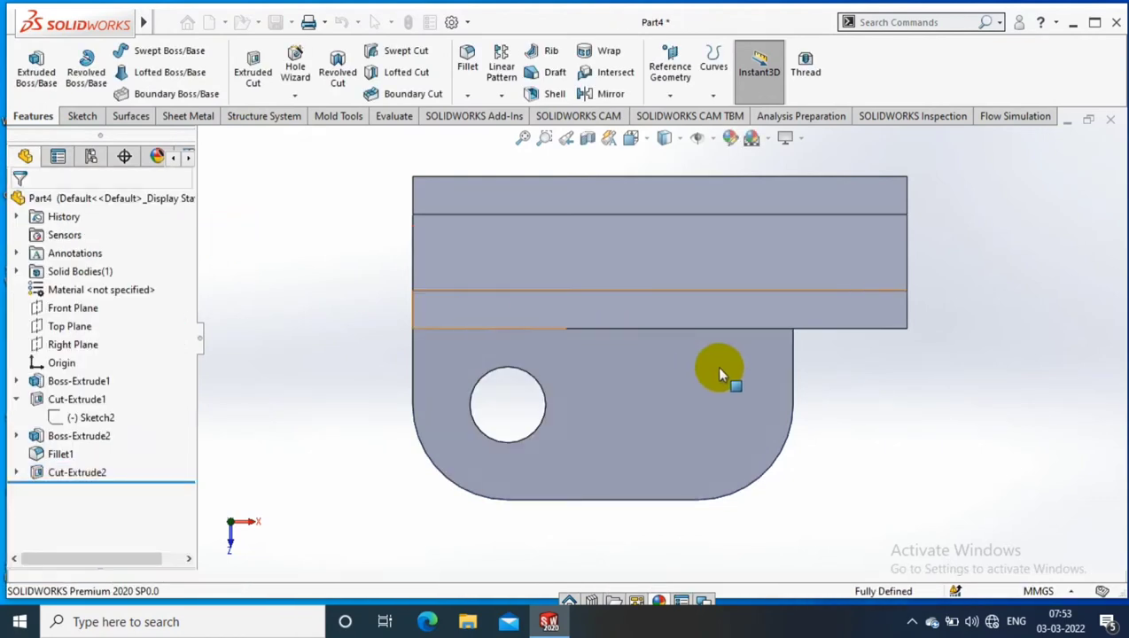
- Sketch on the plate face and convert its right edge and rounded edge into sketch entities
{"action": "left_click", "coordinate": [623, 364]}
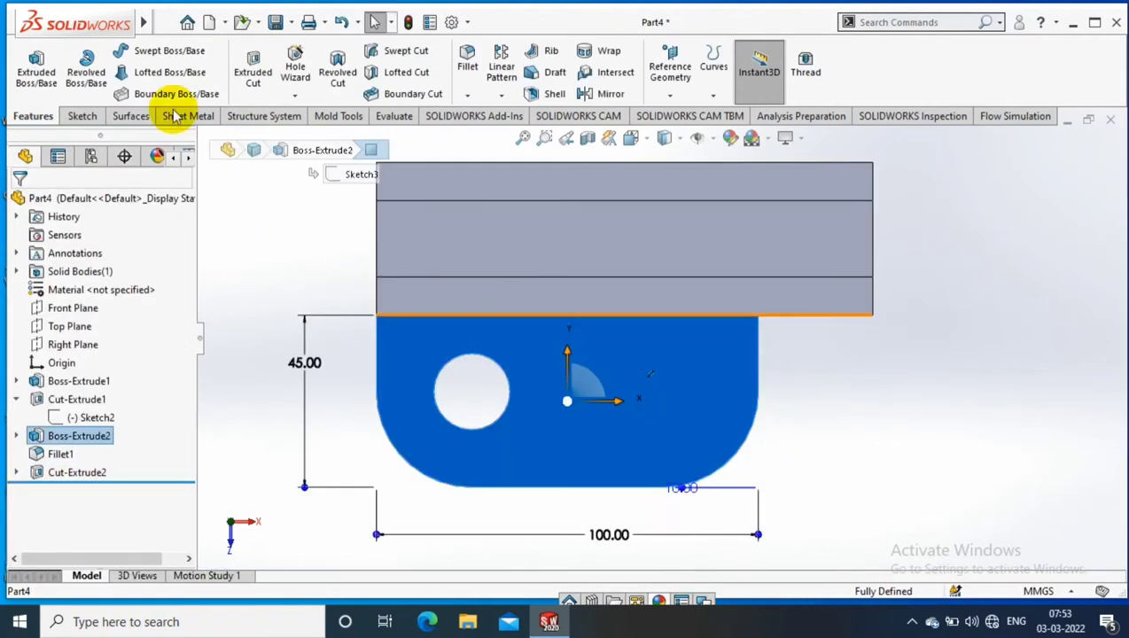
{"action": "left_click", "coordinate": [79, 116]}
{"action": "left_click", "coordinate": [29, 71]}
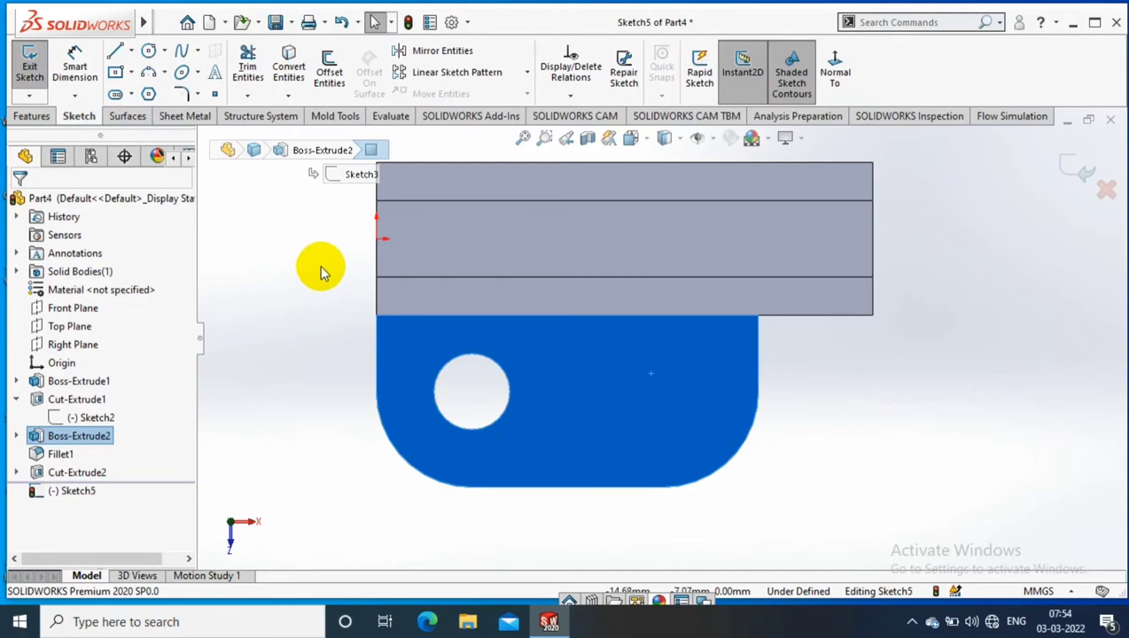
{"action": "left_click", "coordinate": [235, 210]}
{"action": "left_click", "coordinate": [288, 95]}
{"action": "left_click", "coordinate": [305, 120]}
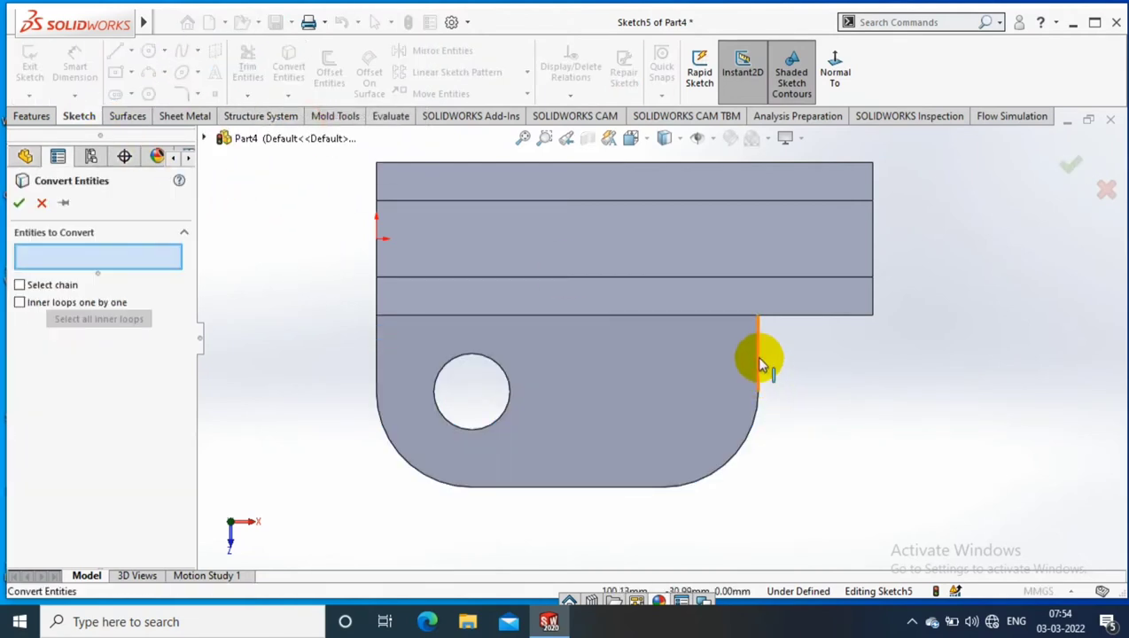
{"action": "left_click", "coordinate": [760, 363]}
{"action": "left_click", "coordinate": [625, 484]}
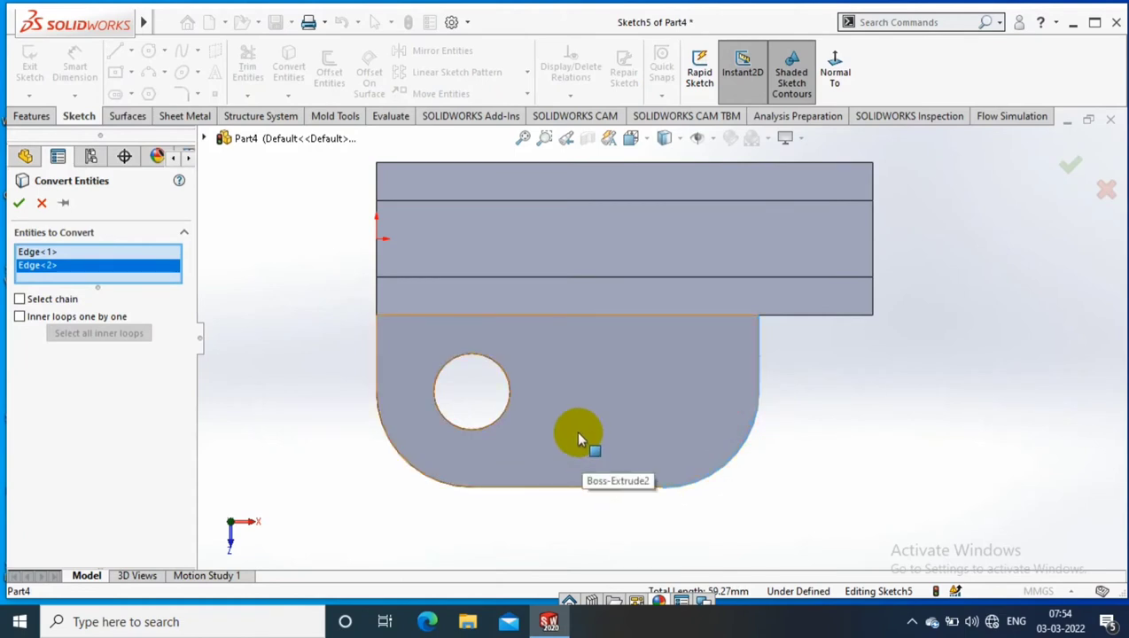
{"action": "left_click", "coordinate": [20, 204]}
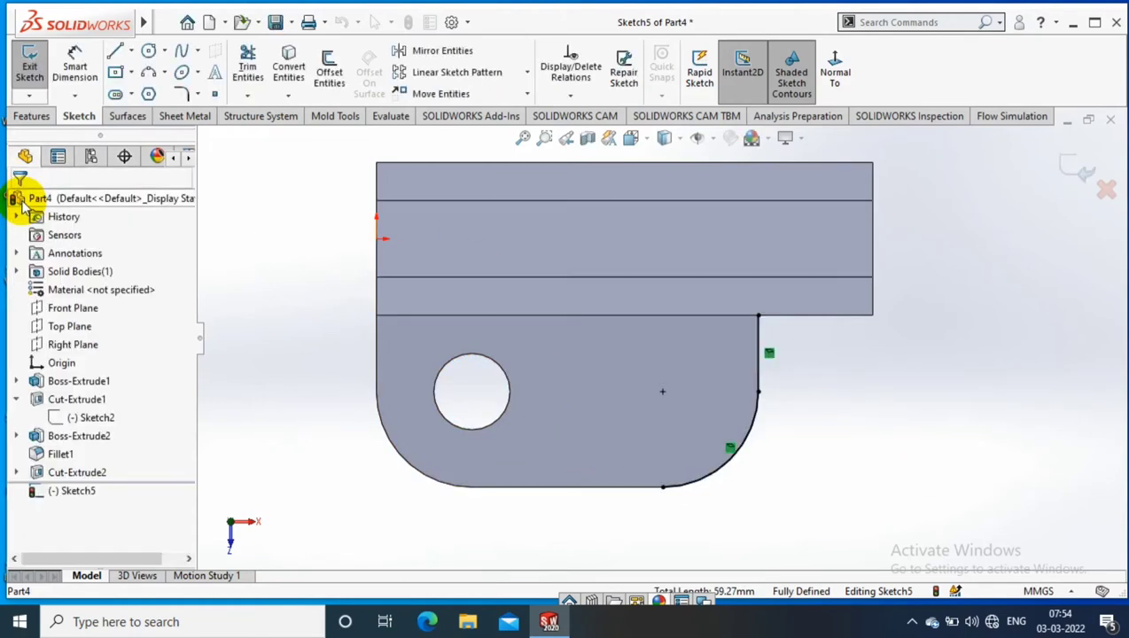
- Draw a vertical centerline and mirror the converted line and arc across it
{"action": "left_click", "coordinate": [127, 52]}
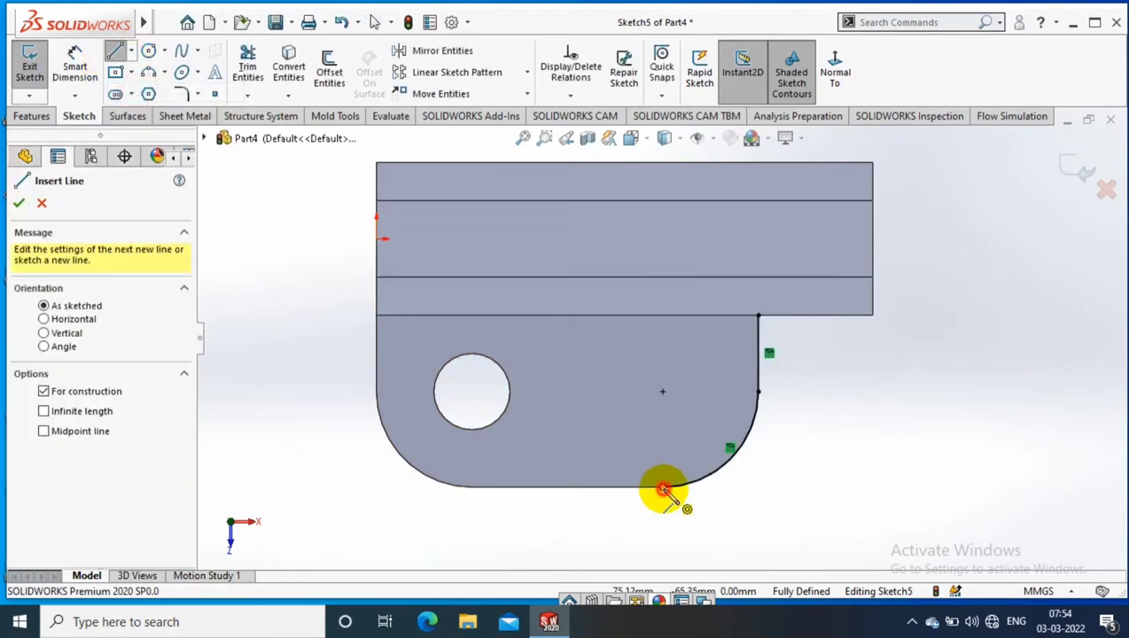
{"action": "left_click", "coordinate": [663, 487]}
{"action": "left_click", "coordinate": [662, 278]}
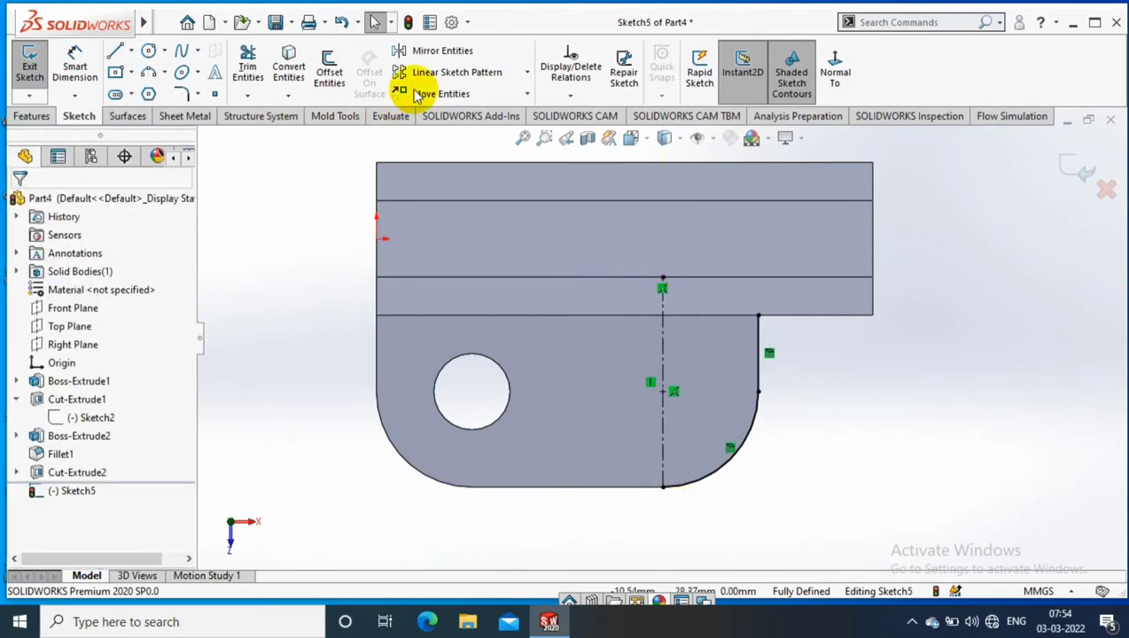
{"action": "left_click", "coordinate": [439, 51]}
{"action": "left_click", "coordinate": [749, 432]}
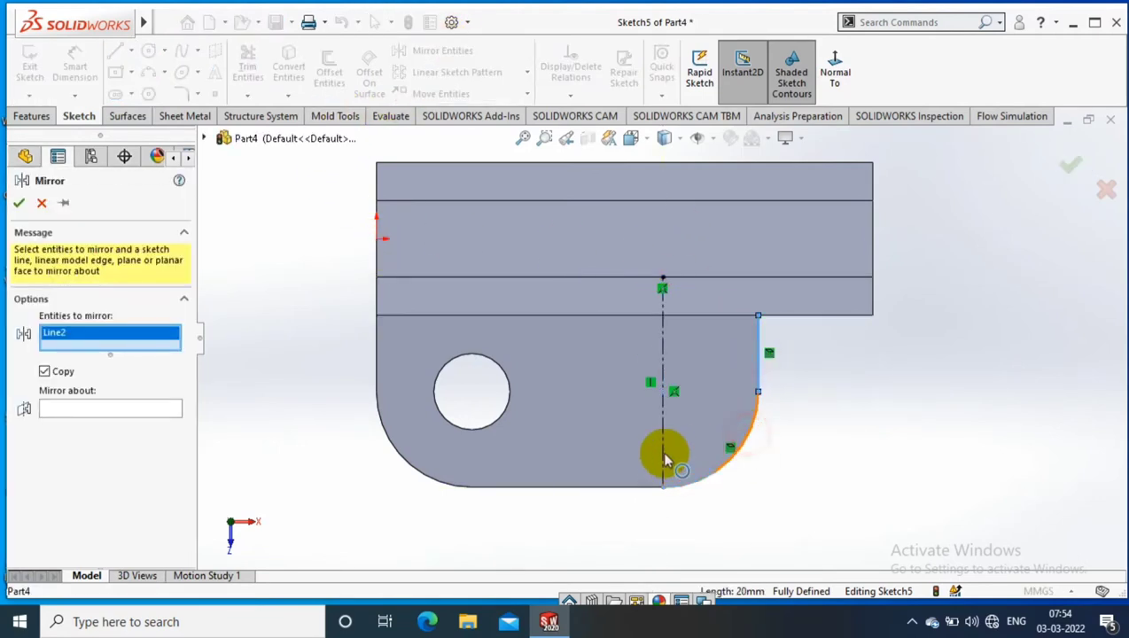
{"action": "left_click", "coordinate": [84, 421]}
{"action": "left_click", "coordinate": [661, 345]}
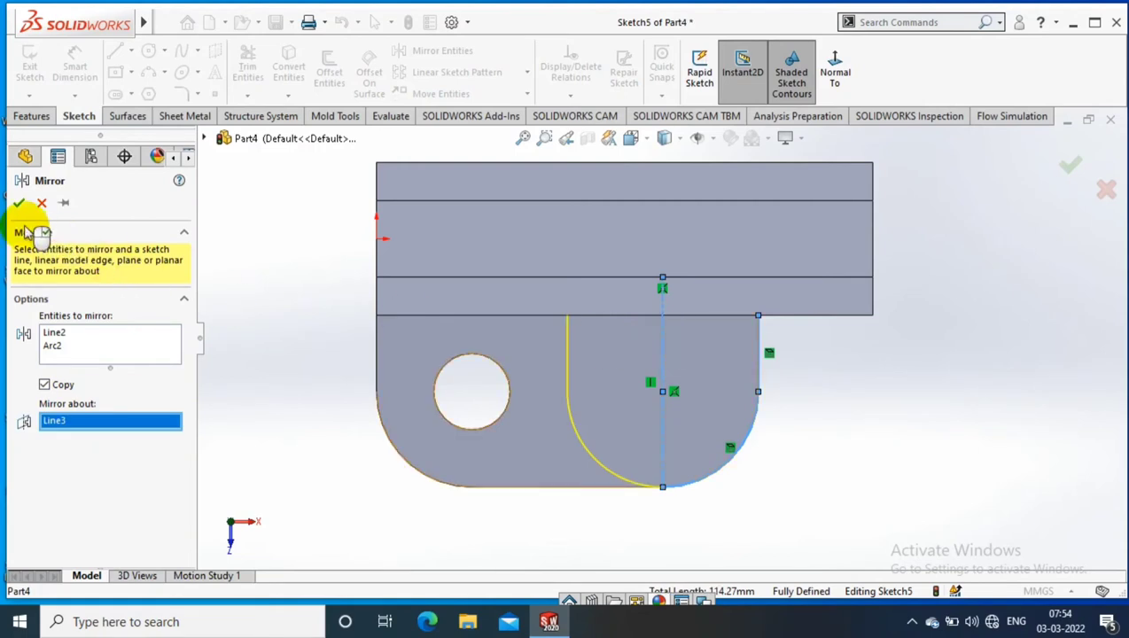
{"action": "left_click", "coordinate": [18, 203]}
- Close the tab profile with a horizontal line and extrude it 10 mm
{"action": "left_click", "coordinate": [114, 51]}
{"action": "left_click", "coordinate": [760, 315]}
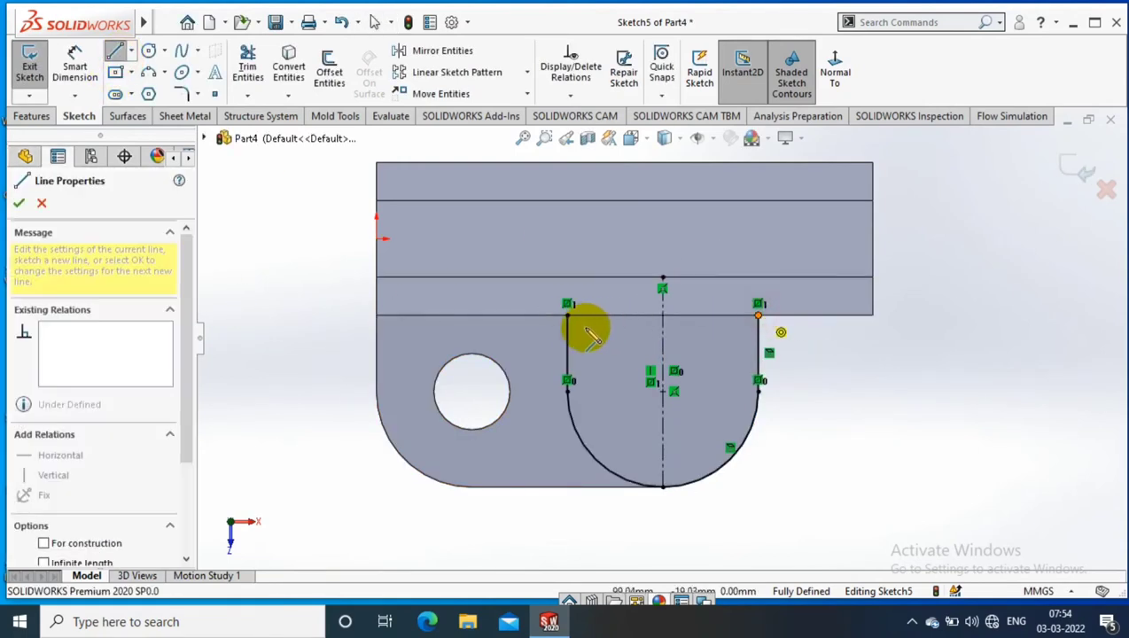
{"action": "left_click", "coordinate": [567, 314]}
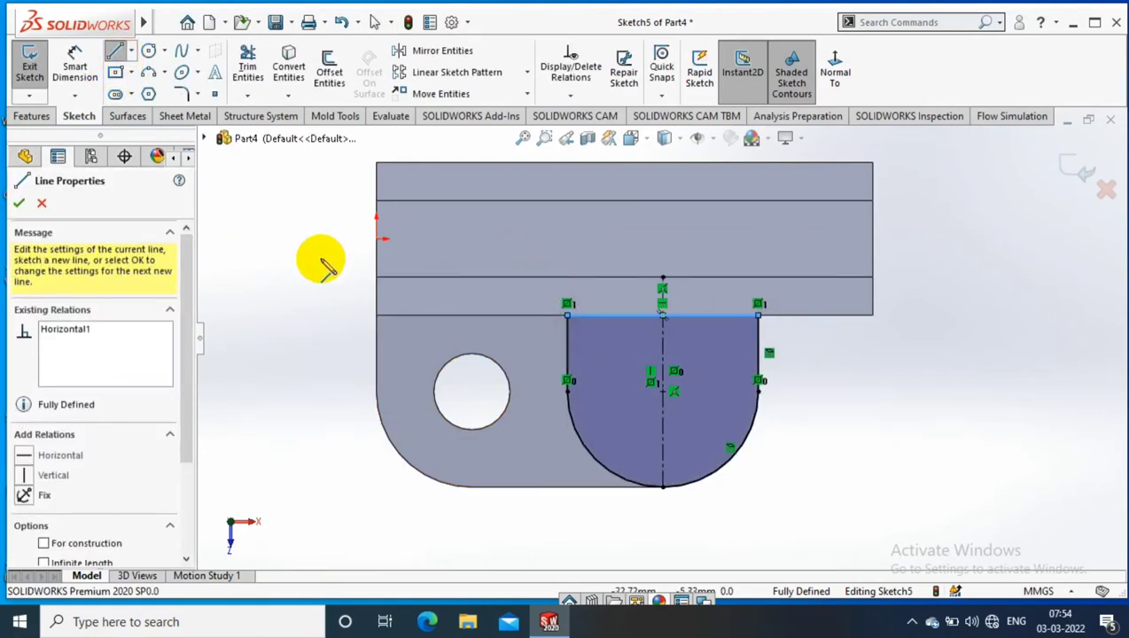
{"action": "left_click", "coordinate": [34, 116]}
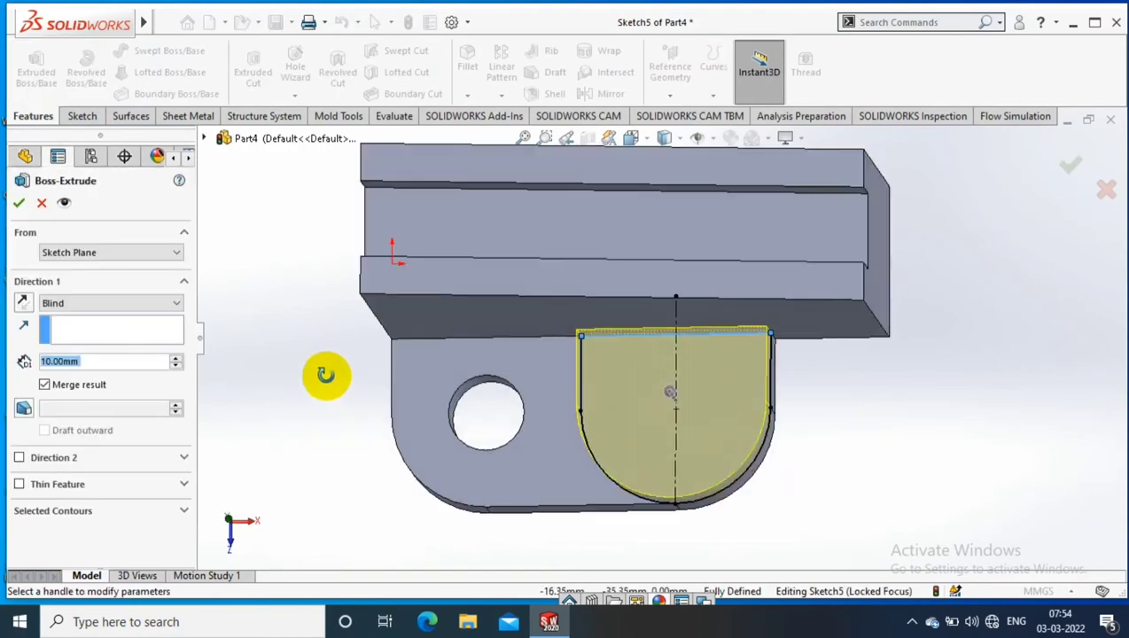
{"action": "key", "text": "Return"}
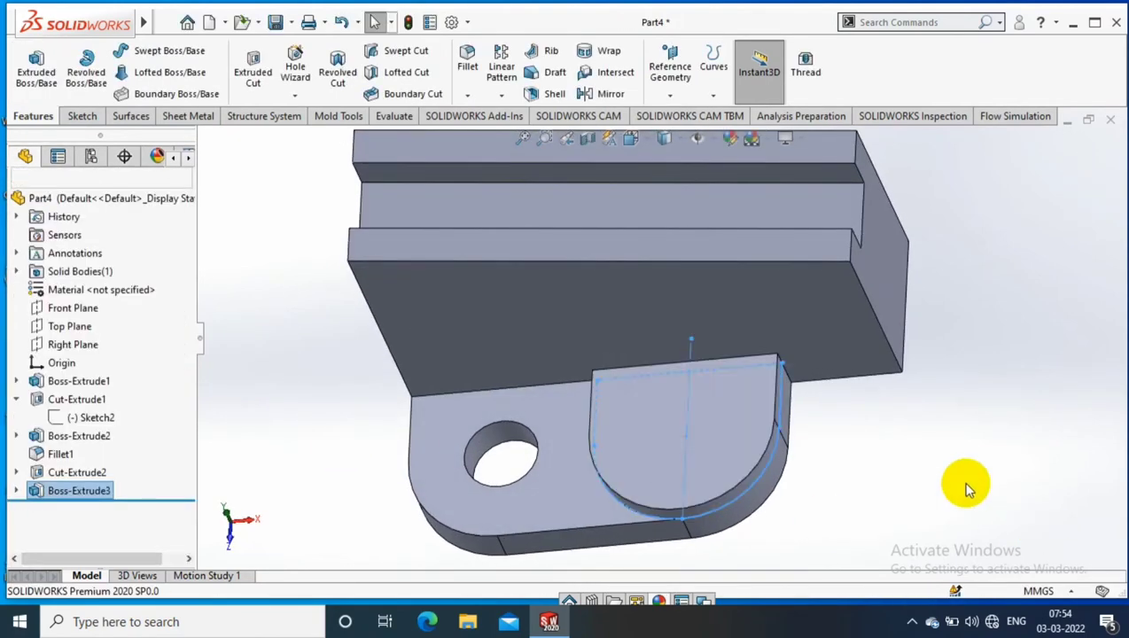
- Sketch a circle on the raised tab face and dimension it to 20 mm diameter
{"action": "right_click", "coordinate": [685, 403]}
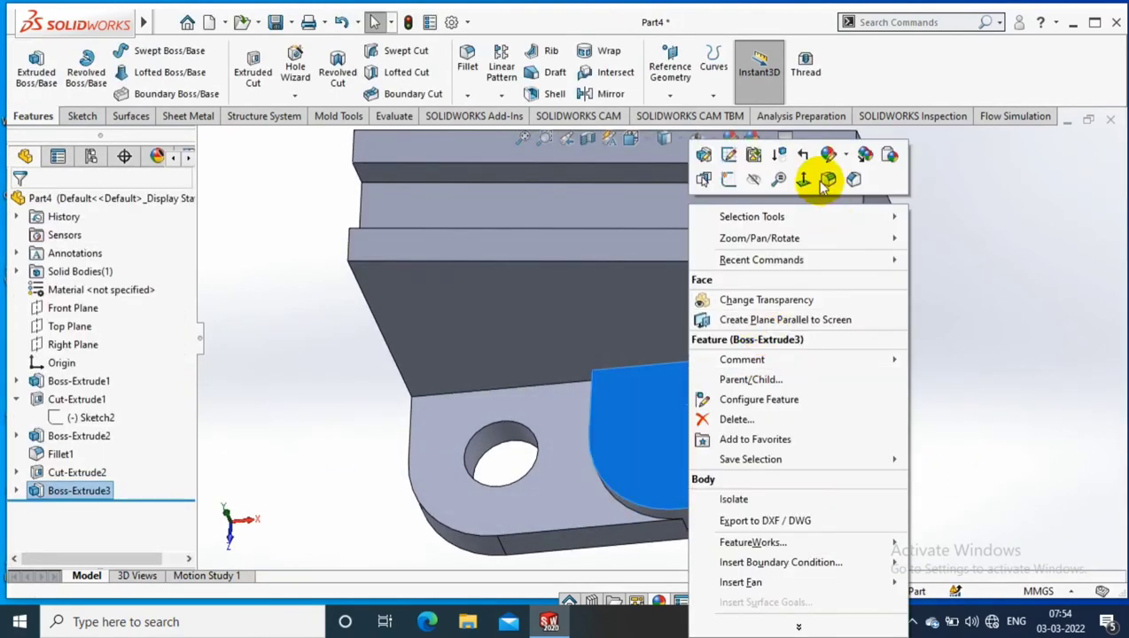
{"action": "left_click", "coordinate": [813, 176]}
{"action": "left_click", "coordinate": [83, 117]}
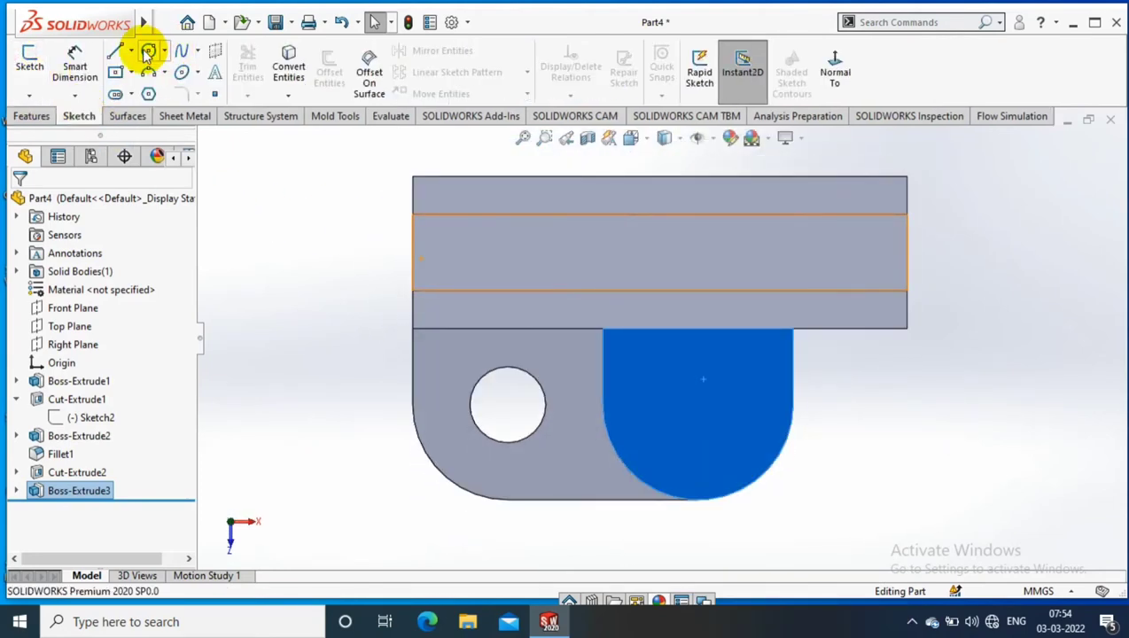
{"action": "left_click", "coordinate": [148, 51]}
{"action": "left_click_drag", "start_coordinate": [698, 417], "coordinate": [670, 400]}
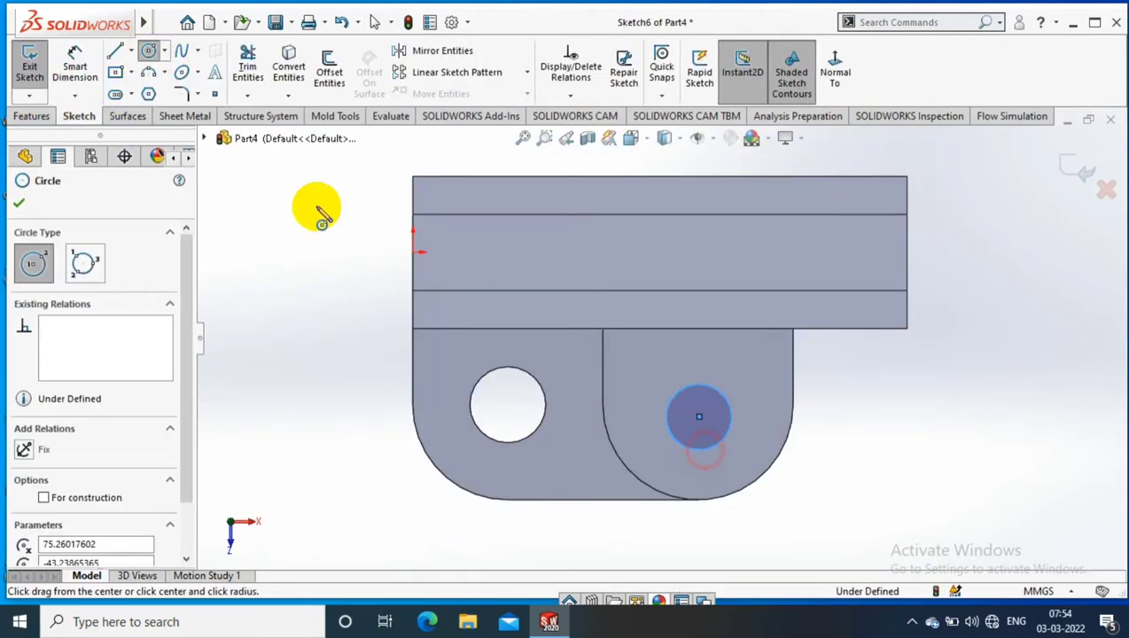
{"action": "left_click", "coordinate": [74, 67]}
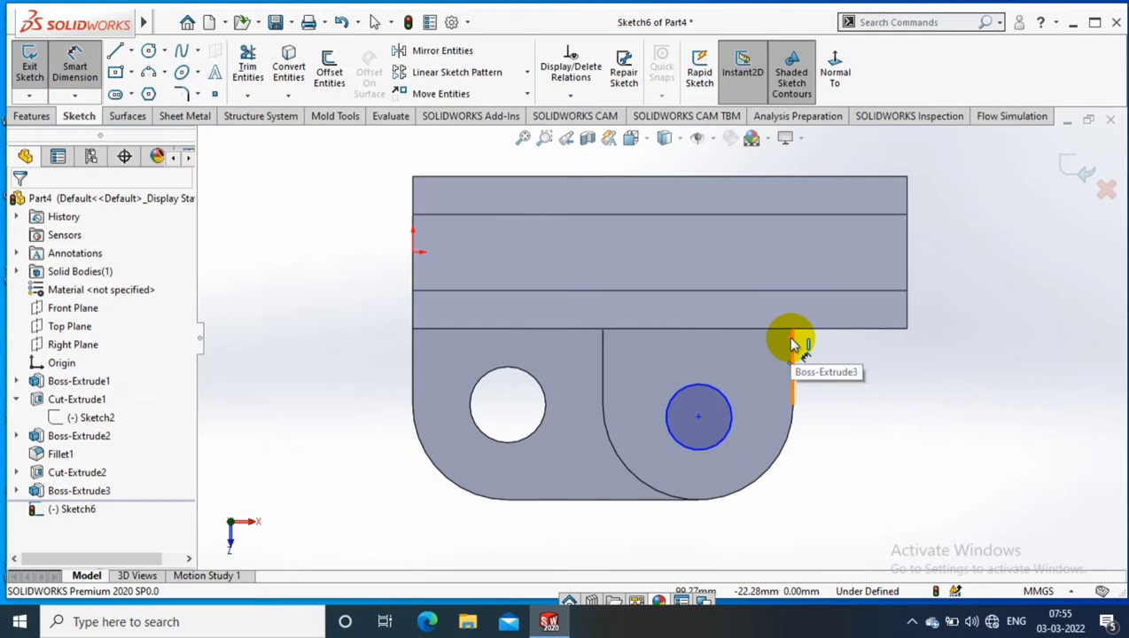
{"action": "left_click", "coordinate": [700, 398]}
{"action": "left_click", "coordinate": [853, 416]}
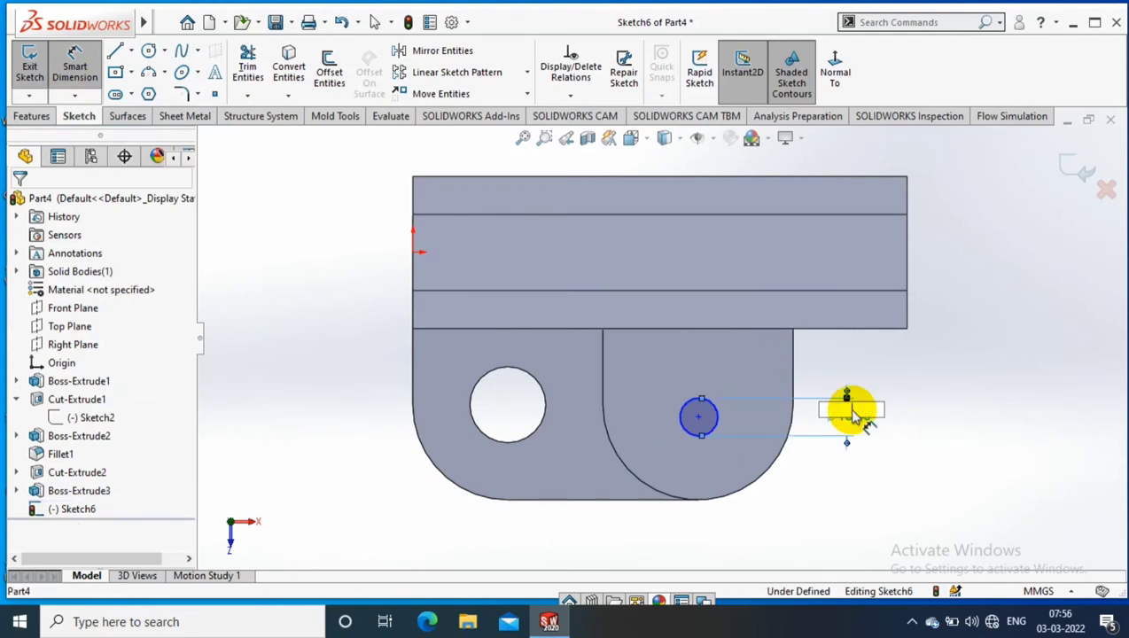
{"action": "type", "text": "20"}
{"action": "key", "text": "Return"}
{"action": "key", "text": "Escape"}
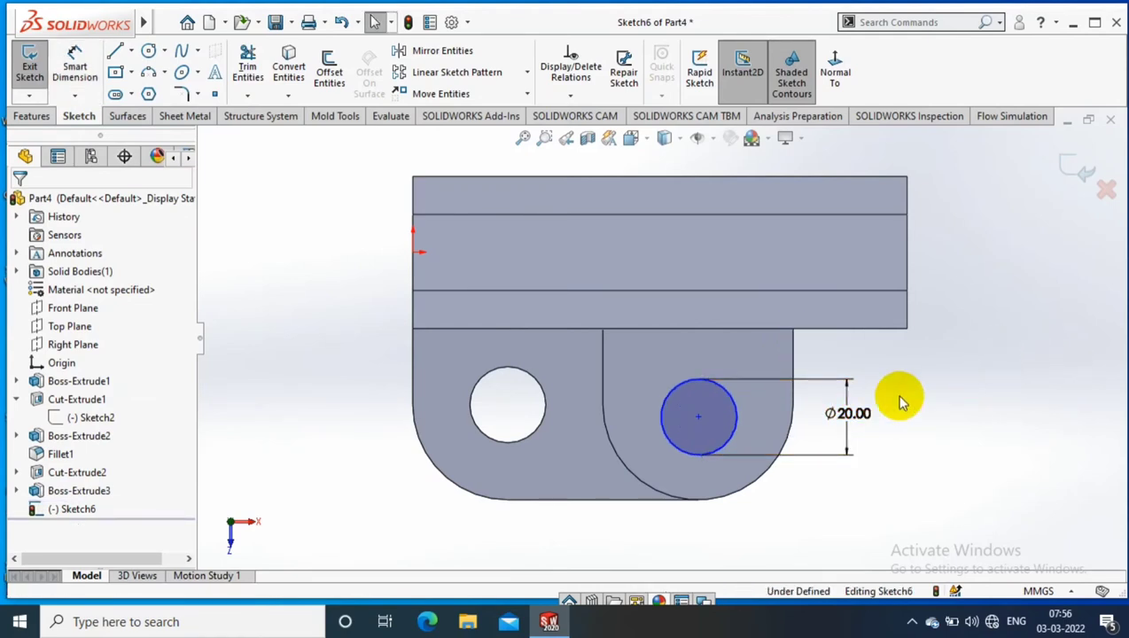
- Make the circle concentric with the tab's rounded edge
{"action": "left_click", "coordinate": [735, 424]}
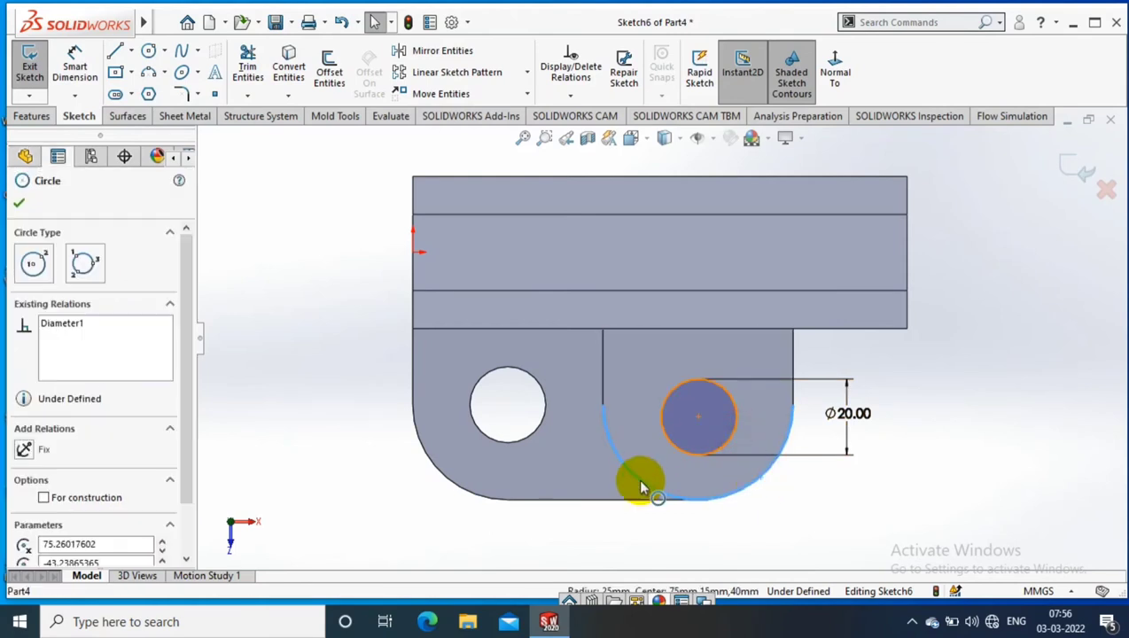
{"action": "left_click", "coordinate": [637, 477], "text": "ctrl"}
{"action": "left_click", "coordinate": [25, 511]}
{"action": "left_click", "coordinate": [18, 202]}
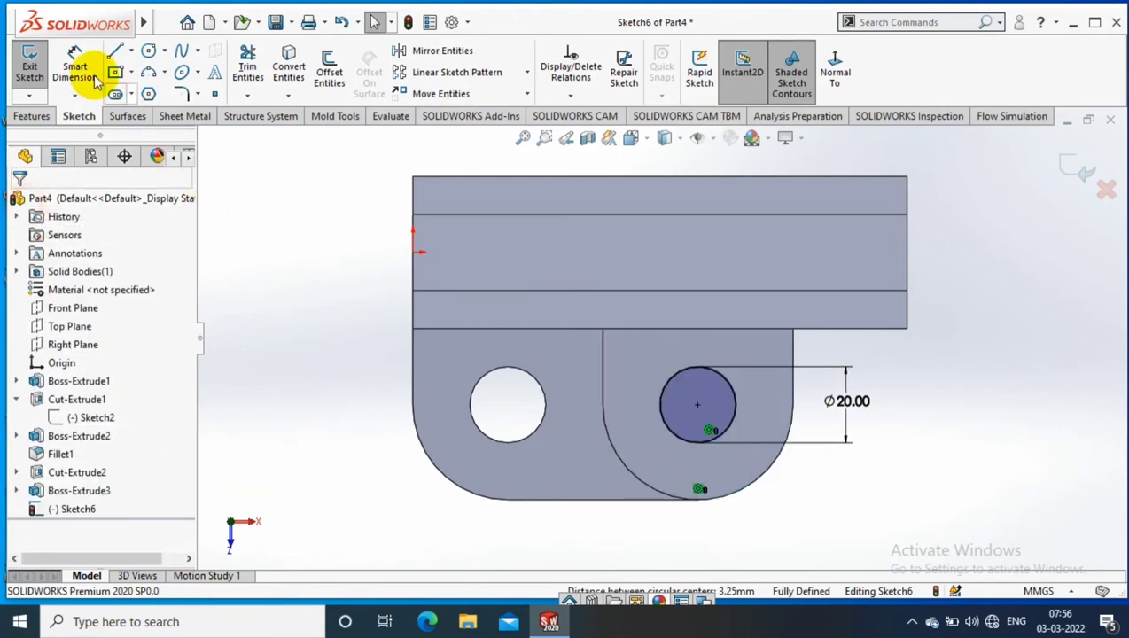
- Extrude-cut the circle Through All - Both to make the hole through tab and base
{"action": "left_click", "coordinate": [31, 116]}
{"action": "left_click", "coordinate": [254, 69]}
{"action": "left_click", "coordinate": [173, 303]}
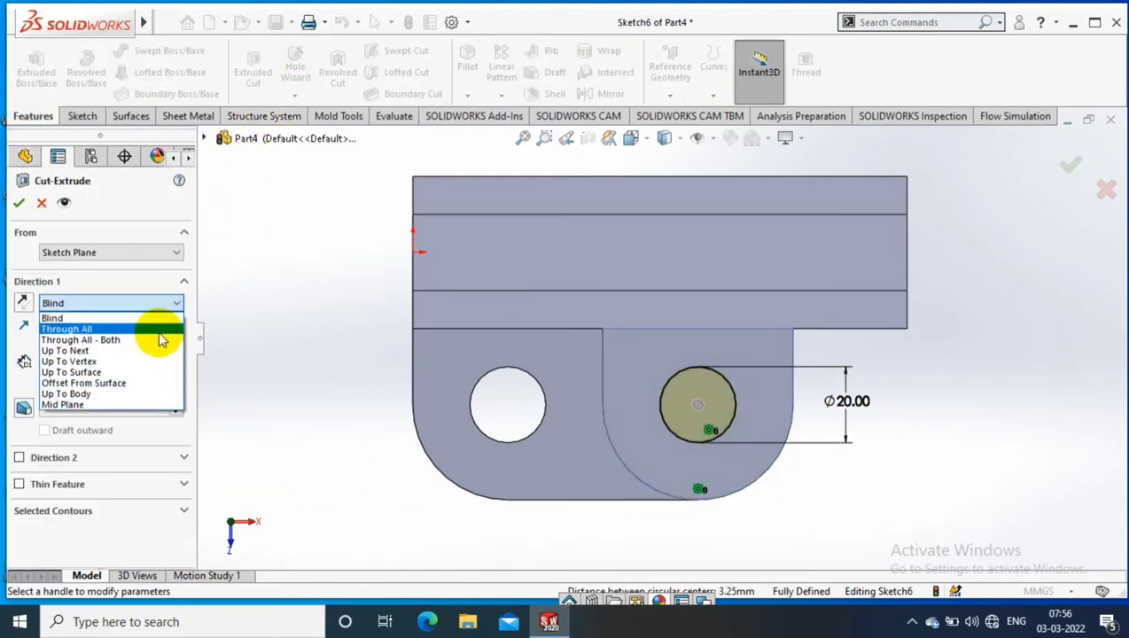
{"action": "left_click", "coordinate": [153, 331]}
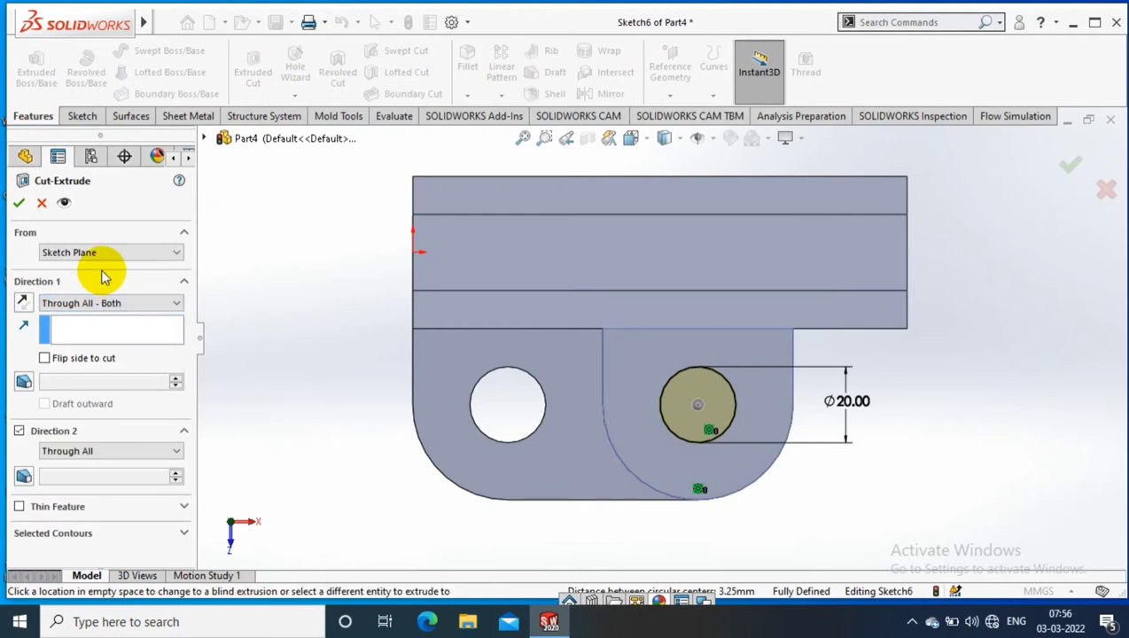
{"action": "left_click", "coordinate": [18, 202]}
{"action": "mouse_move", "coordinate": [350, 344]}
{"action": "middle_mouse_down"}
{"action": "mouse_move", "coordinate": [335, 201]}
{"action": "mouse_move", "coordinate": [360, 322]}
{"action": "mouse_move", "coordinate": [395, 325]}
{"action": "middle_mouse_up"}
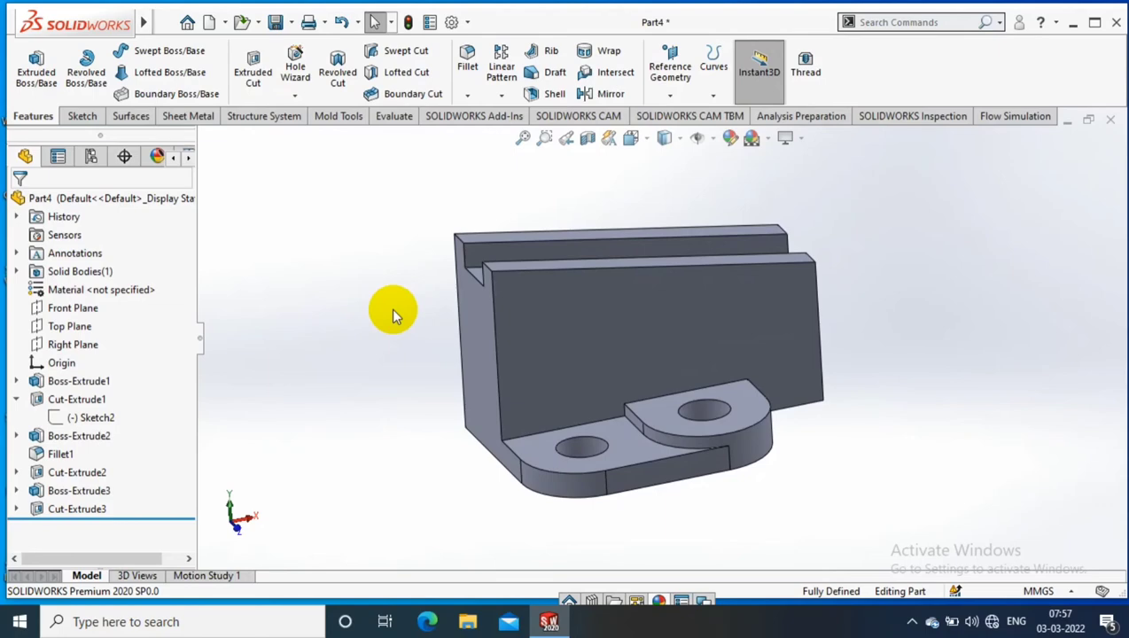
- Apply a black appearance to the entire bracket part
{"action": "mouse_move", "coordinate": [390, 307]}
{"action": "middle_mouse_down"}
{"action": "mouse_move", "coordinate": [654, 218]}
{"action": "mouse_move", "coordinate": [544, 337]}
{"action": "middle_mouse_up"}
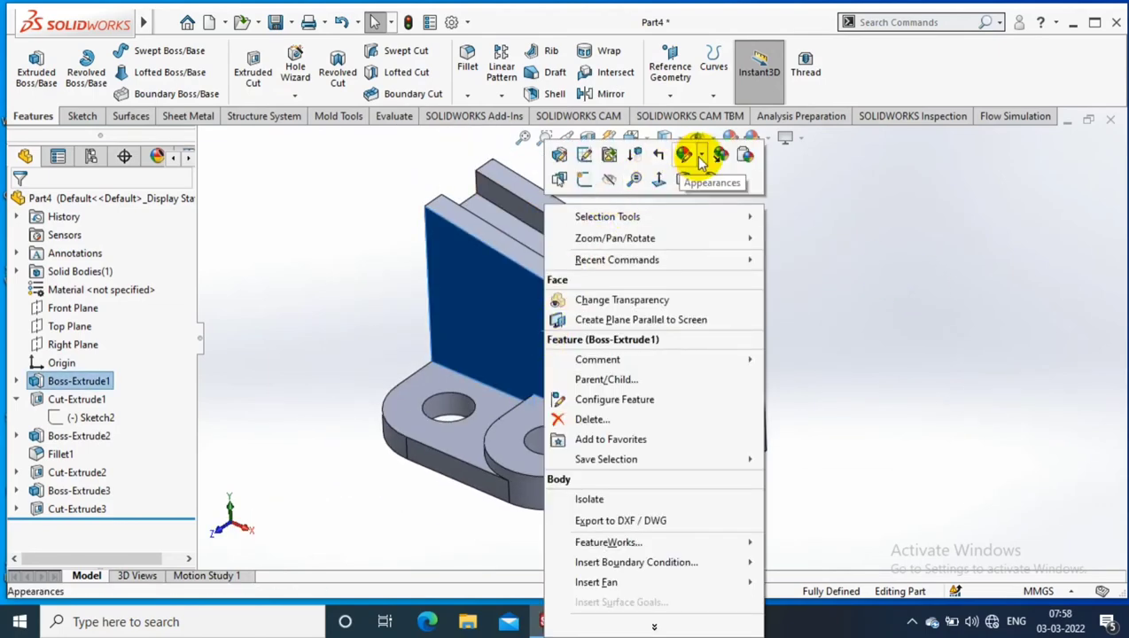
{"action": "left_click", "coordinate": [683, 156]}
{"action": "left_click", "coordinate": [688, 213]}
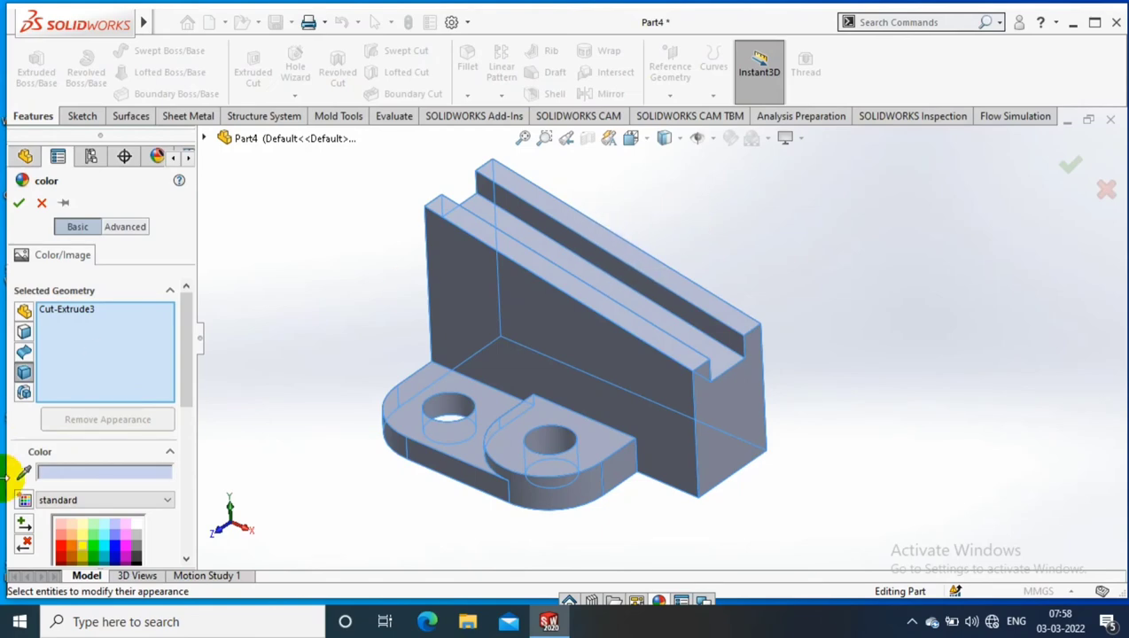
{"action": "left_click", "coordinate": [136, 558]}
{"action": "left_click", "coordinate": [19, 202]}
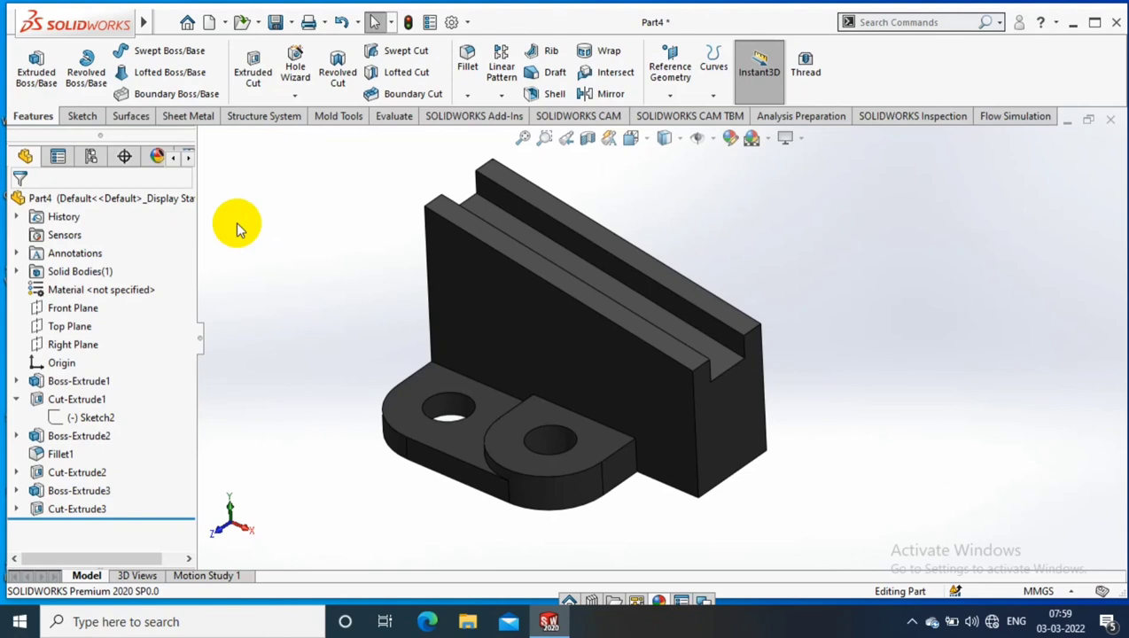
{"action": "left_click", "coordinate": [917, 621]}
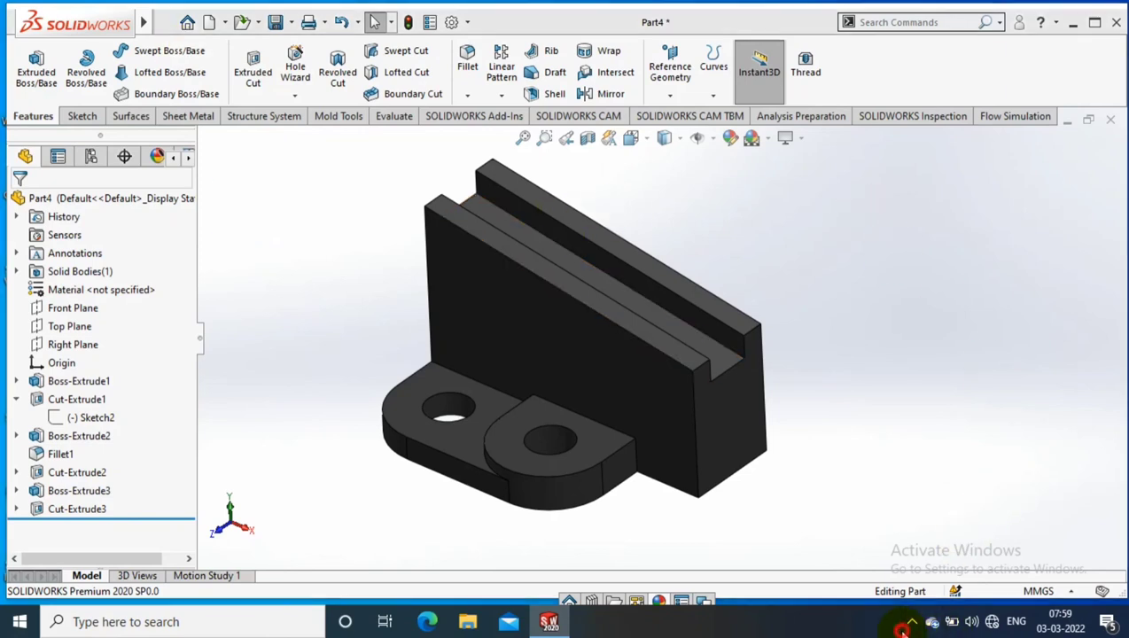
{"action": "left_click", "coordinate": [906, 415]}
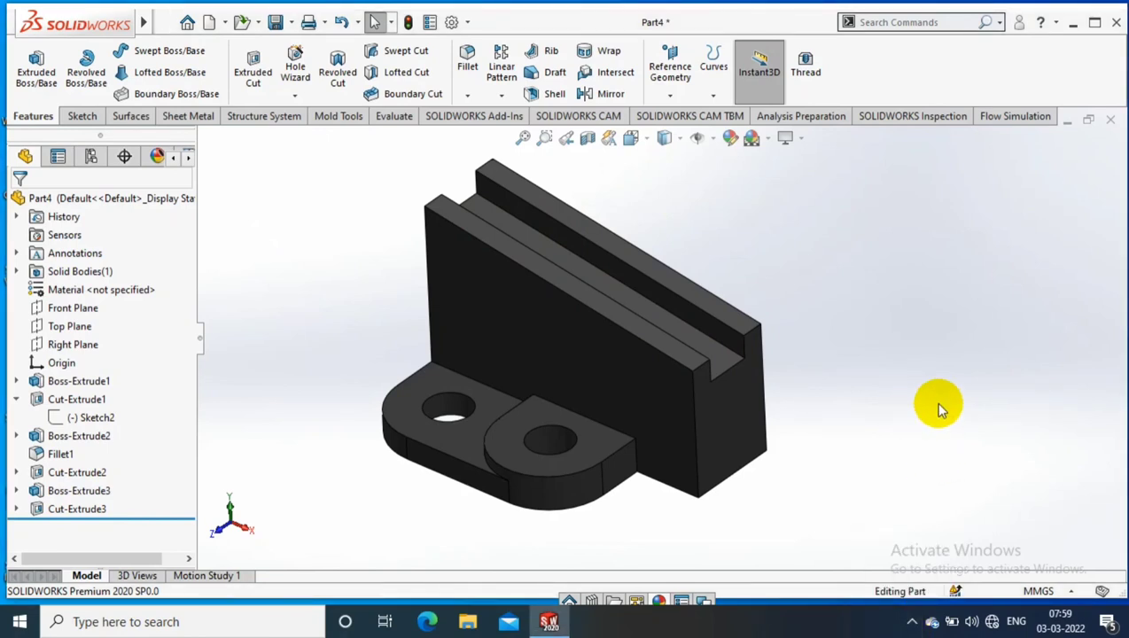